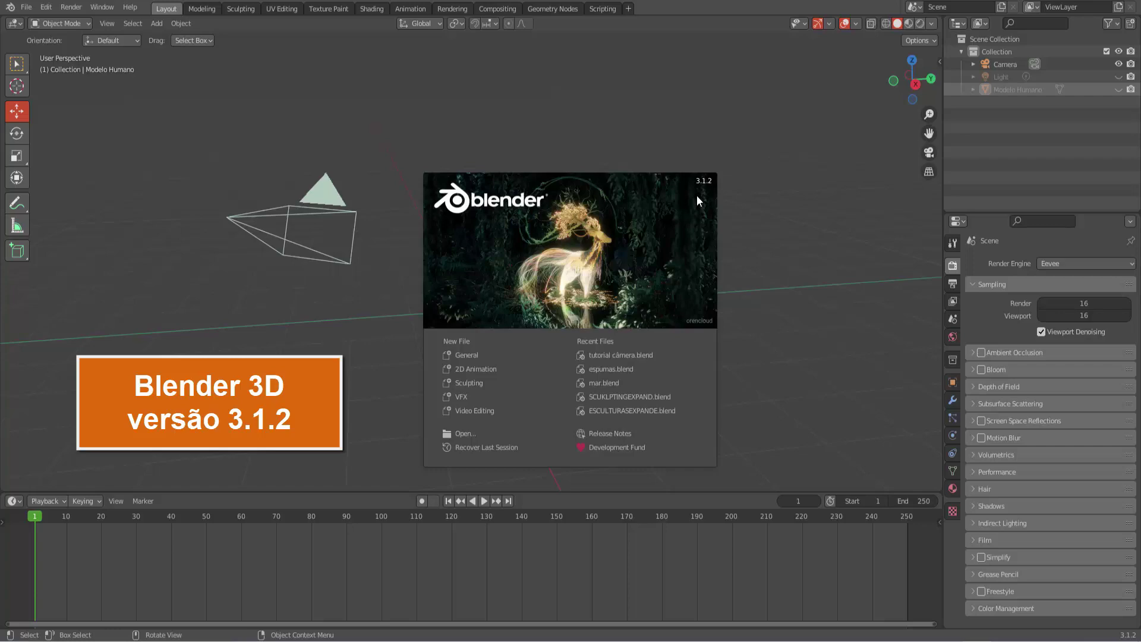
Dismiss the splash screen and delete the original Camera from the Outliner.
left_click(765, 212)
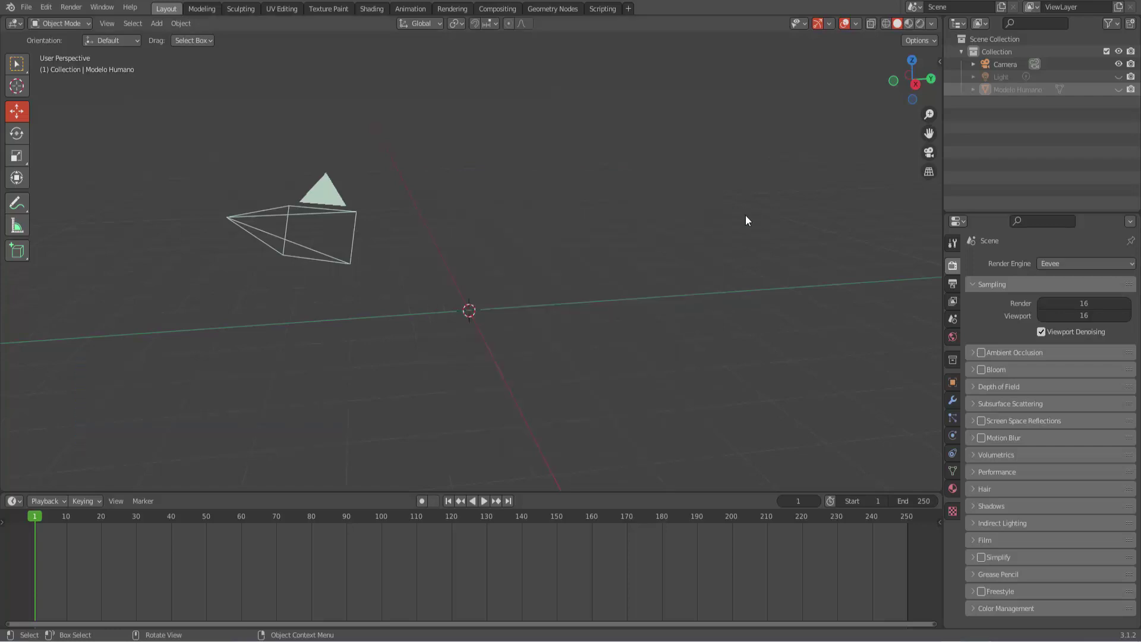
left_click(306, 209)
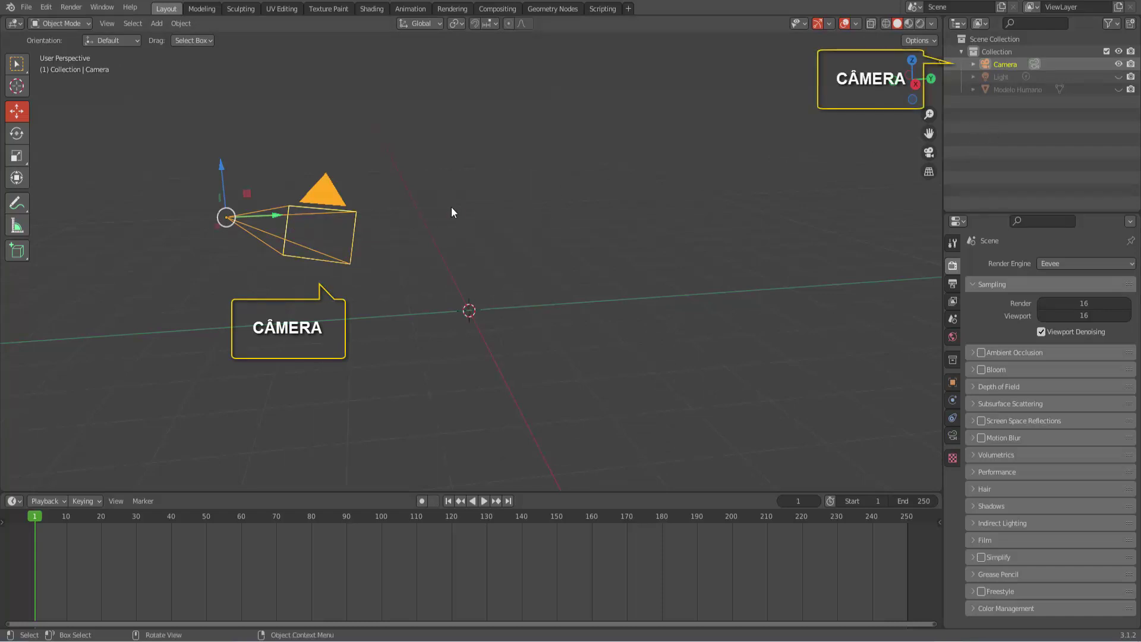
right_click(1019, 62)
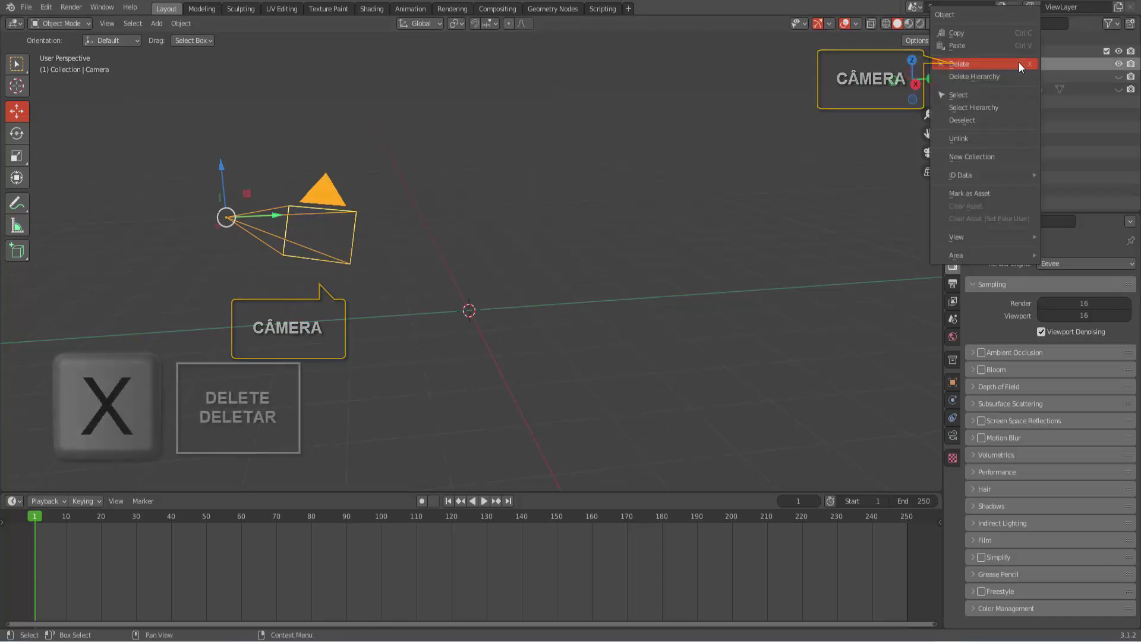
left_click(1014, 61)
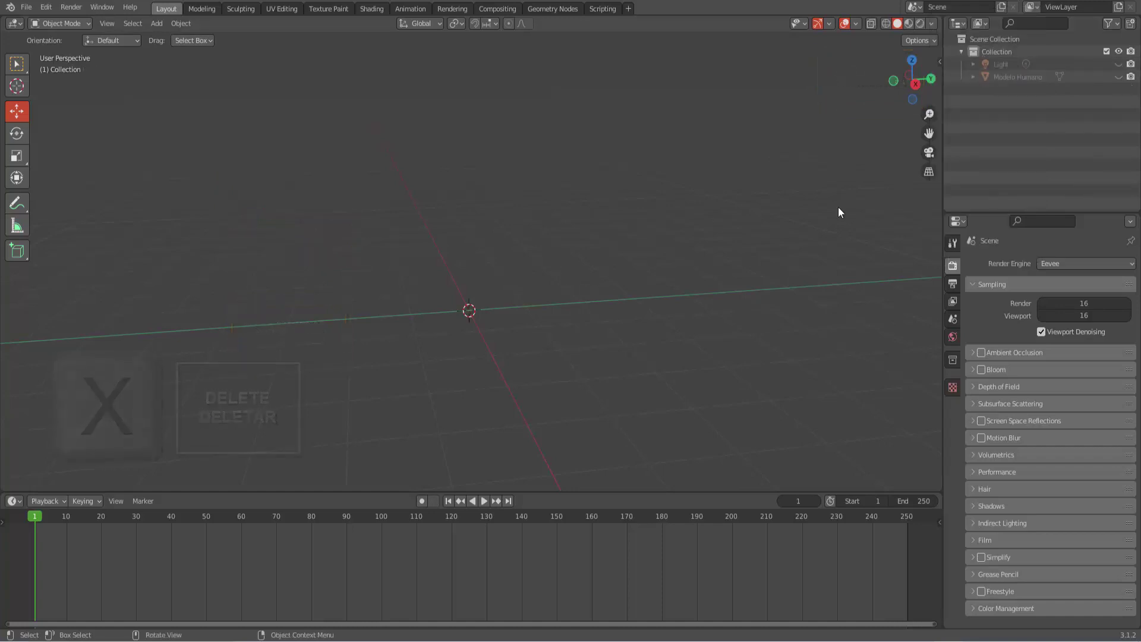
Unhide the Modelo Humano figure and orbit the view around it.
left_click(1117, 77)
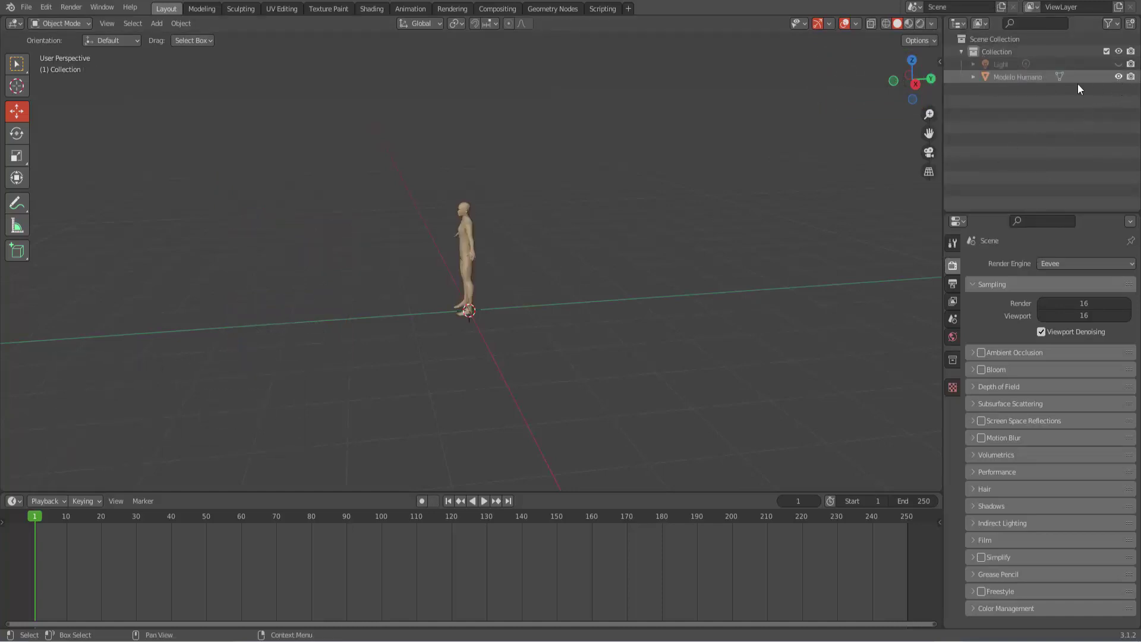
scroll(545, 281, "up", 2)
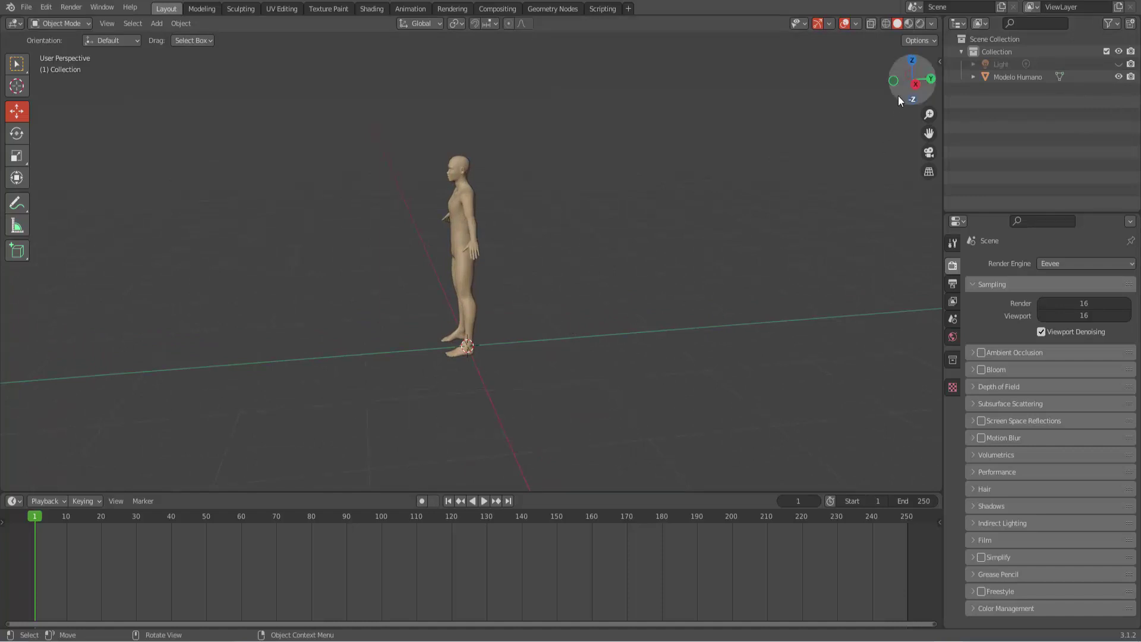
mouse_move(899, 94)
left_mouse_down()
mouse_move(932, 98)
mouse_move(893, 95)
left_mouse_up()
scroll(722, 176, "down", 1)
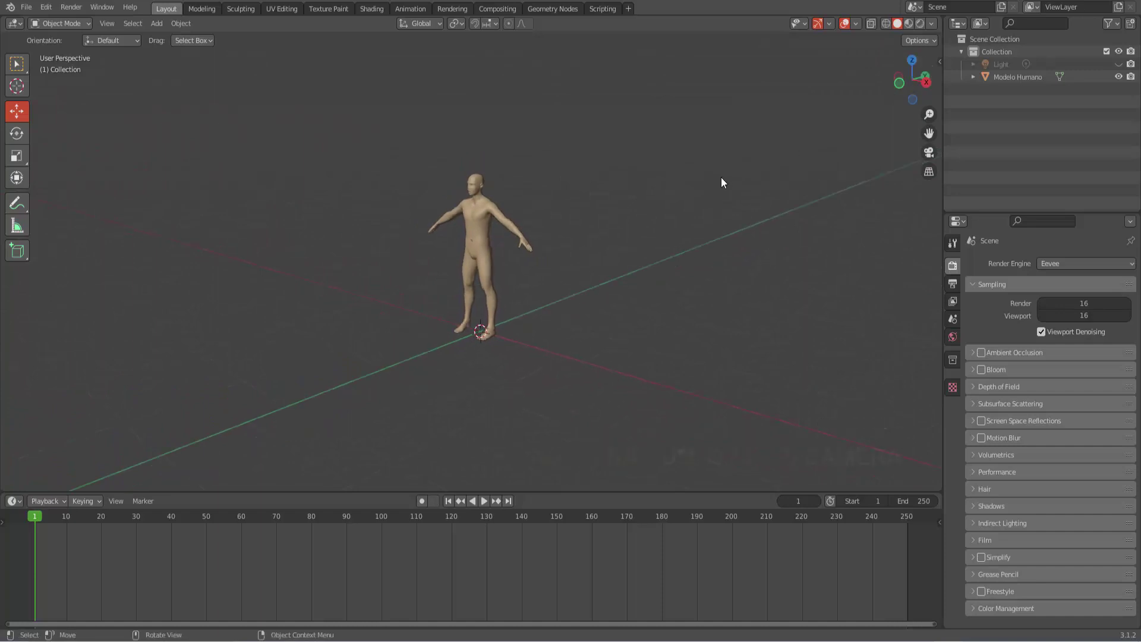
Add a new camera at the scene origin, then briefly look through it.
left_click(157, 23)
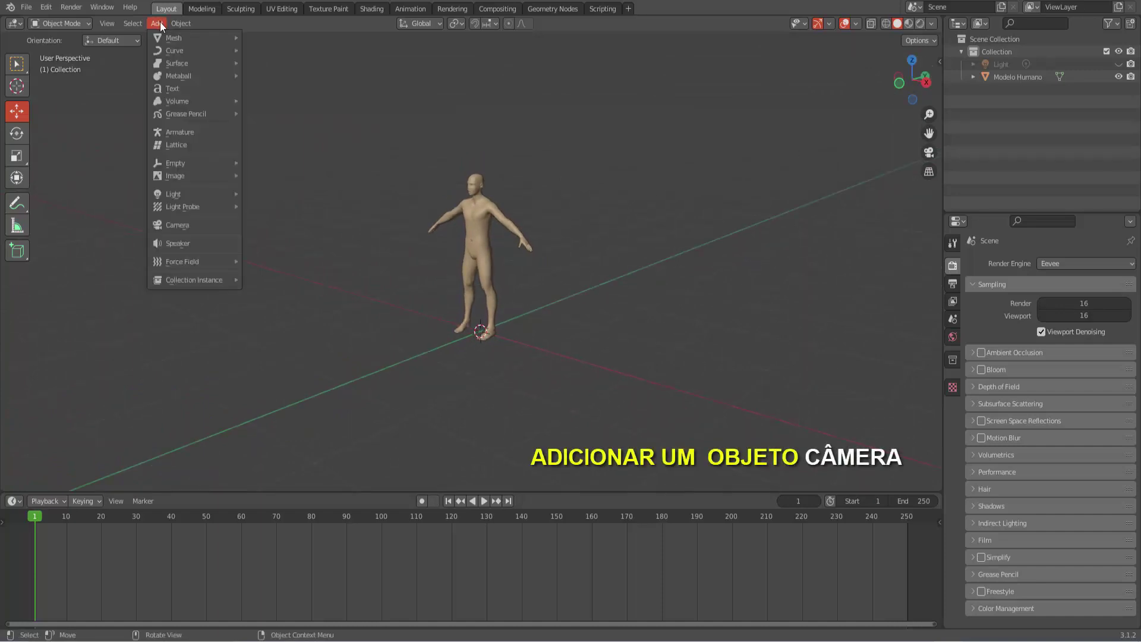
left_click(183, 225)
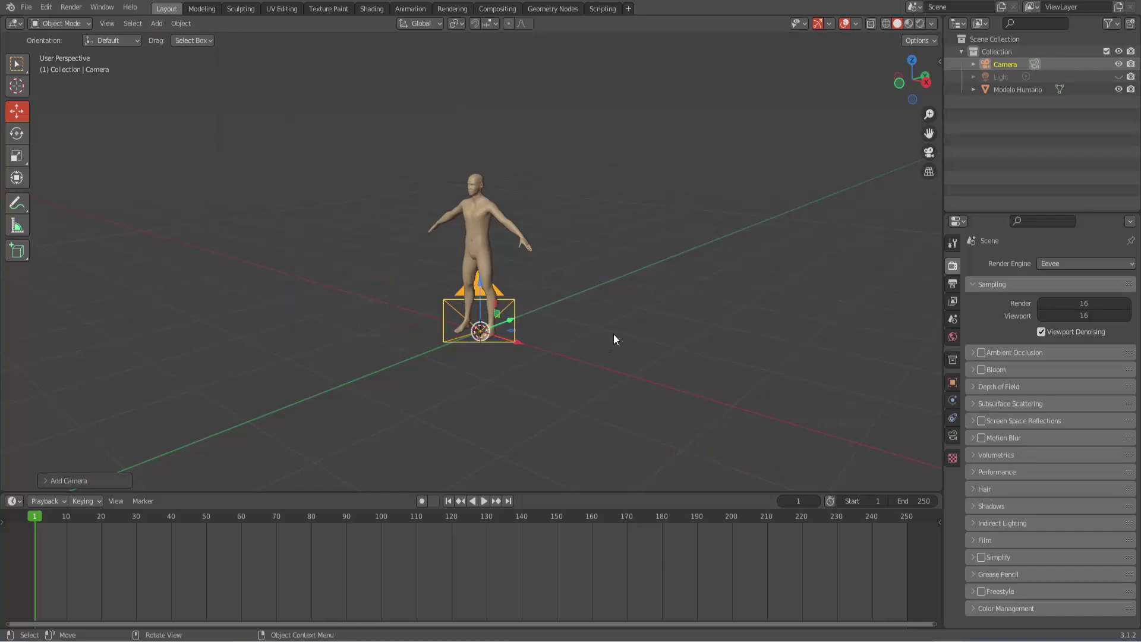
middle_click_drag(613, 334, 552, 338)
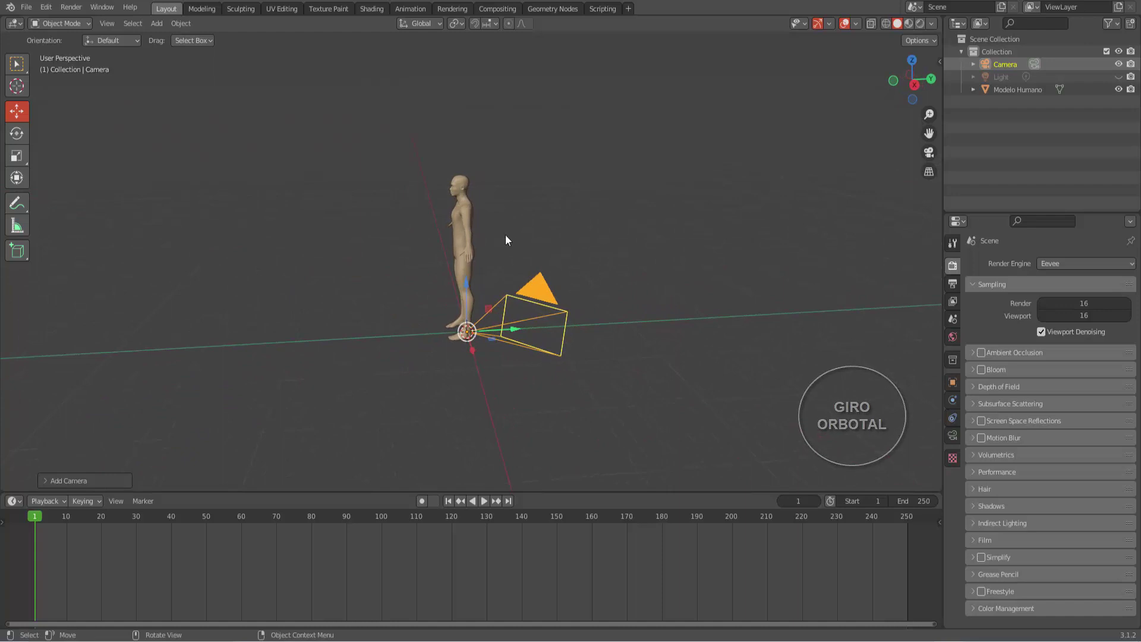
left_click(928, 152)
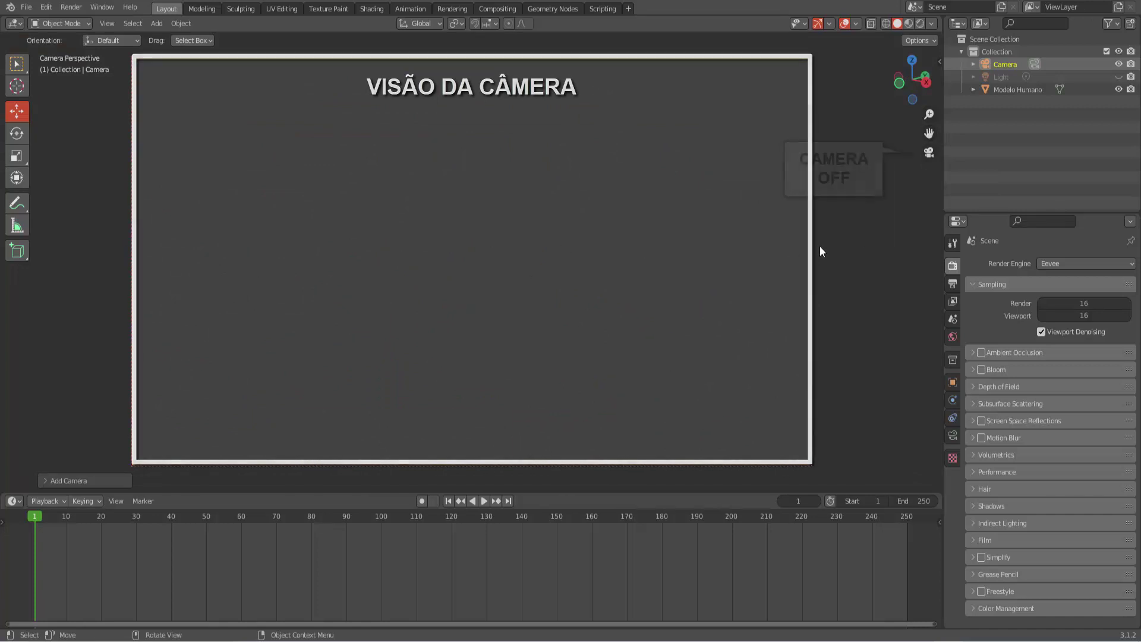
left_click(928, 153)
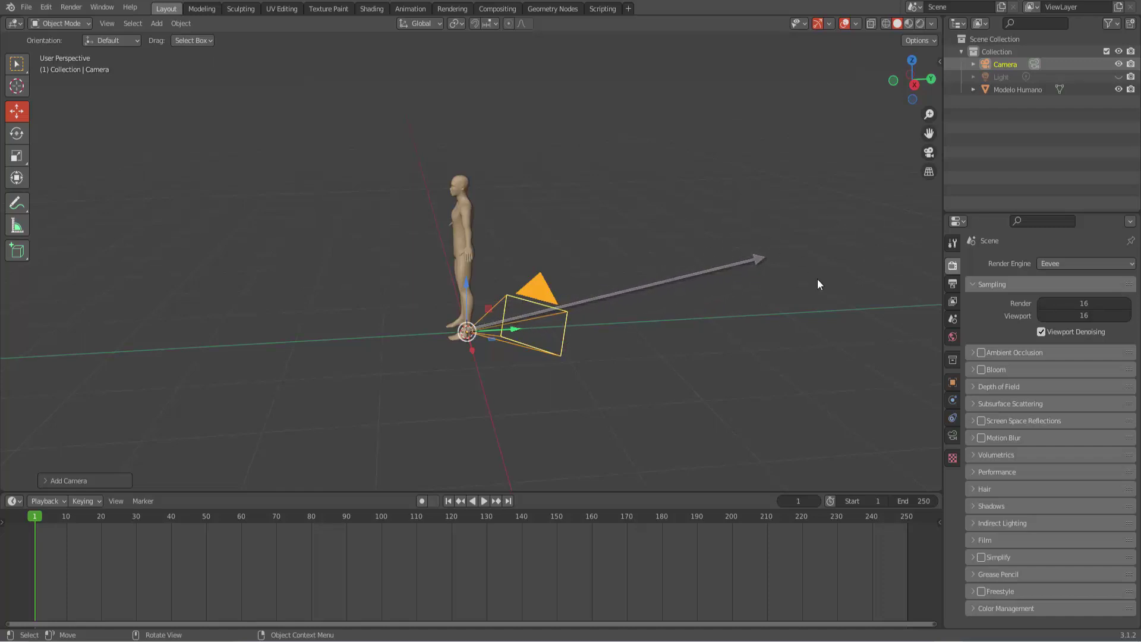
scroll(498, 329, "down", 3)
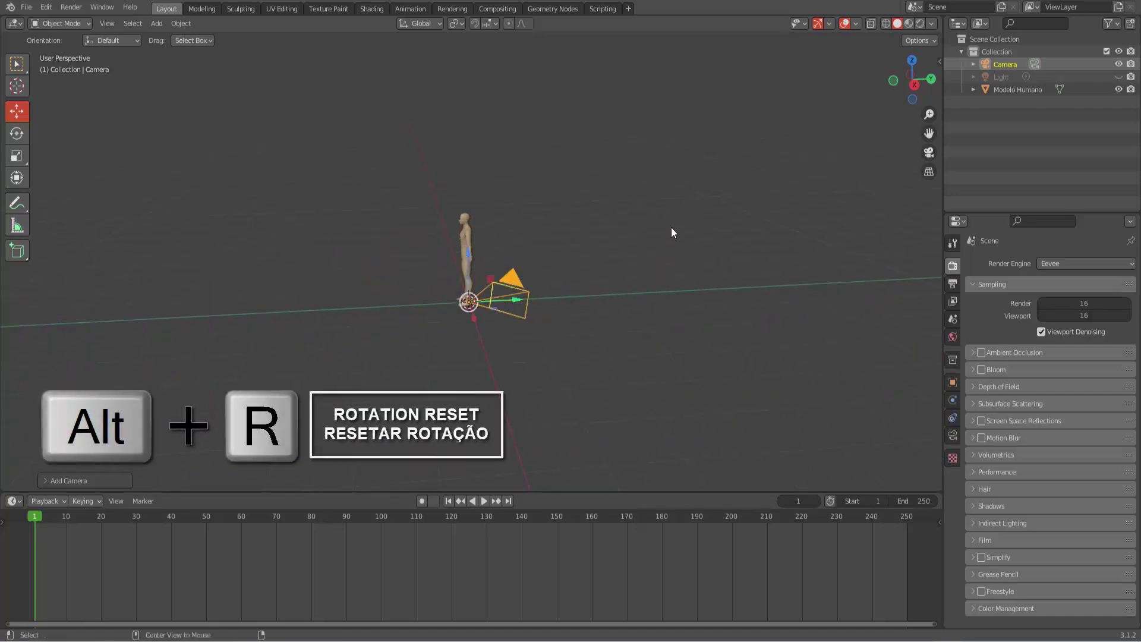
Clear the camera's rotation and scale, then rotate it 90° around X.
key("alt+r")
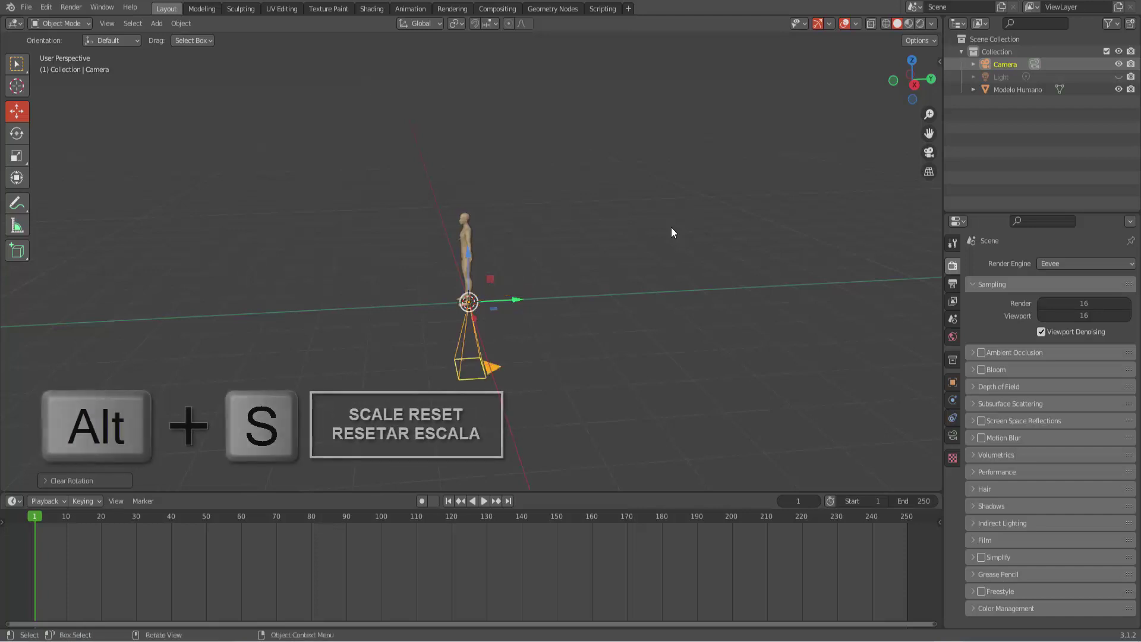
key("alt+s")
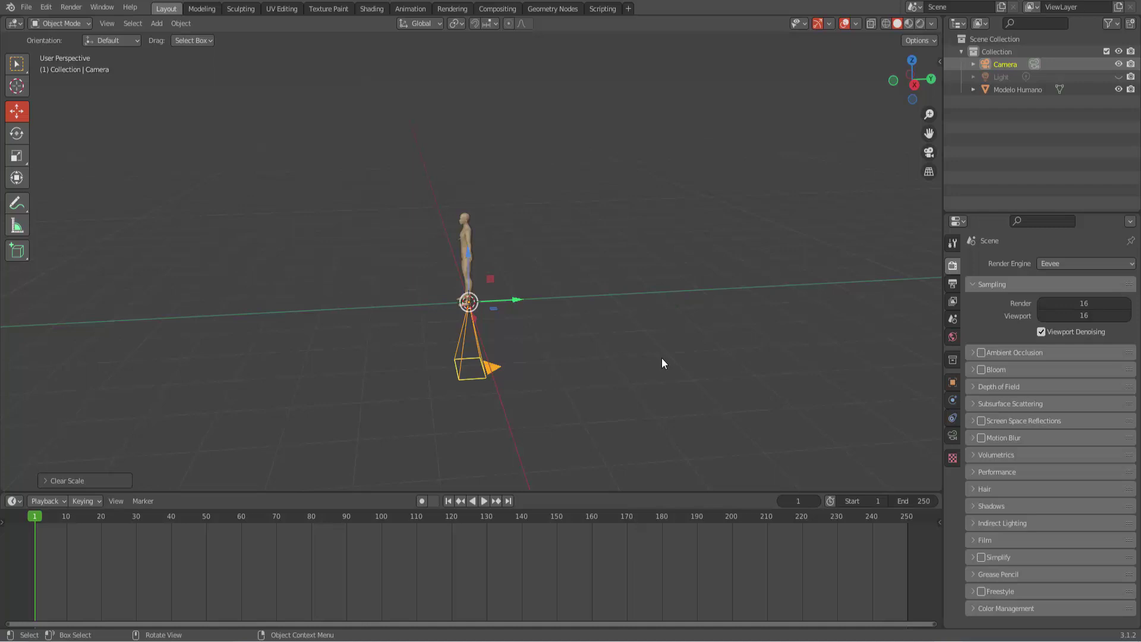
key("r")
key("x")
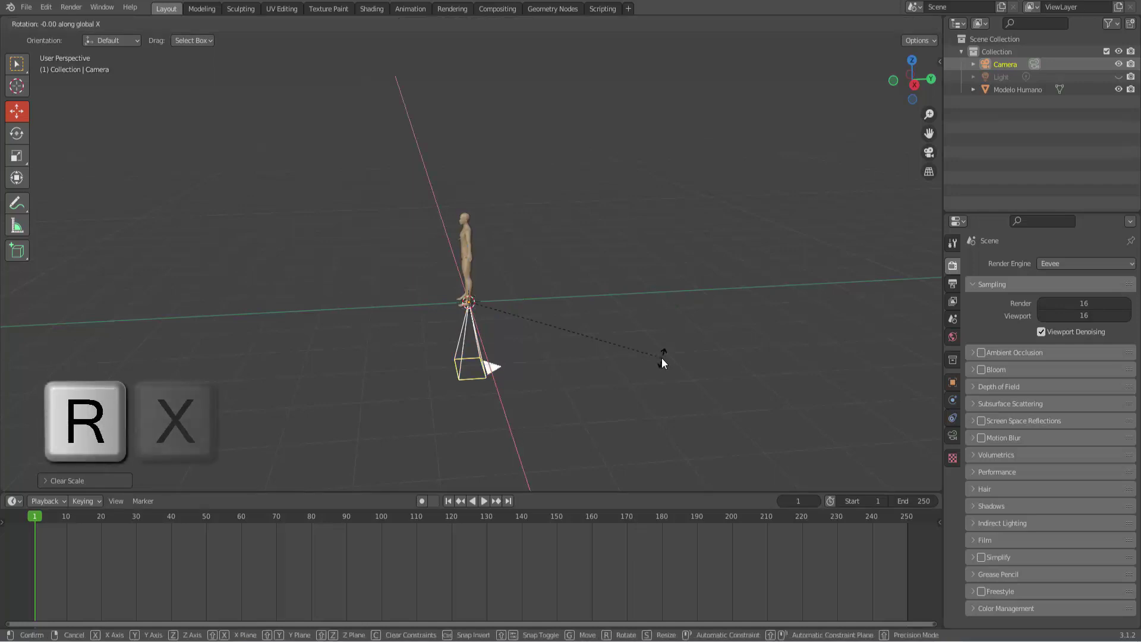
key("9")
key("0")
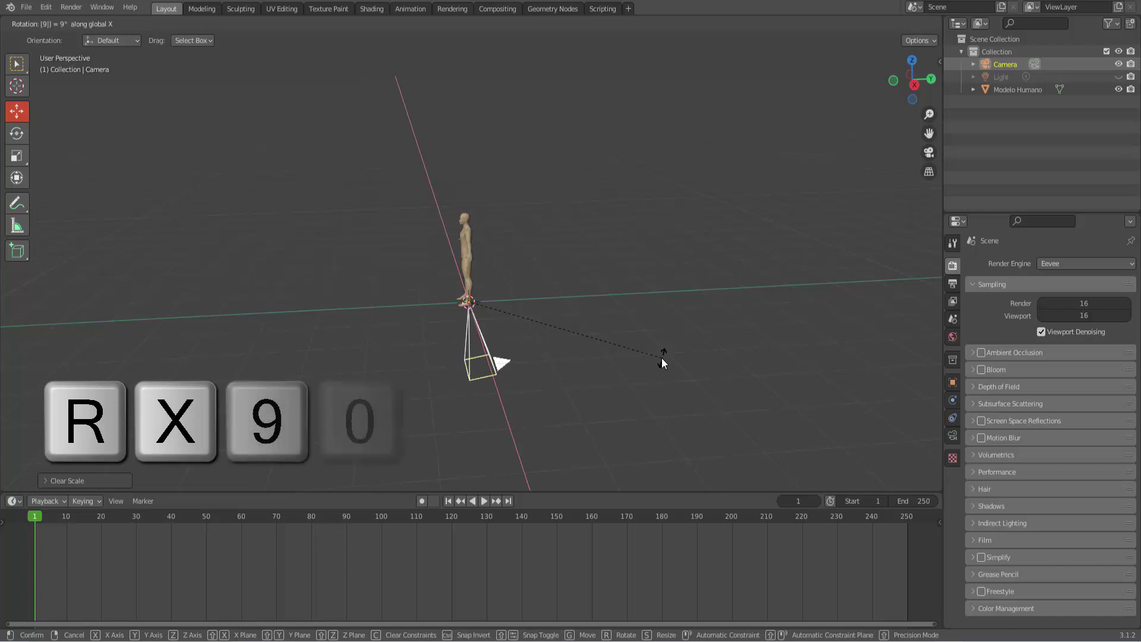
left_click(661, 357)
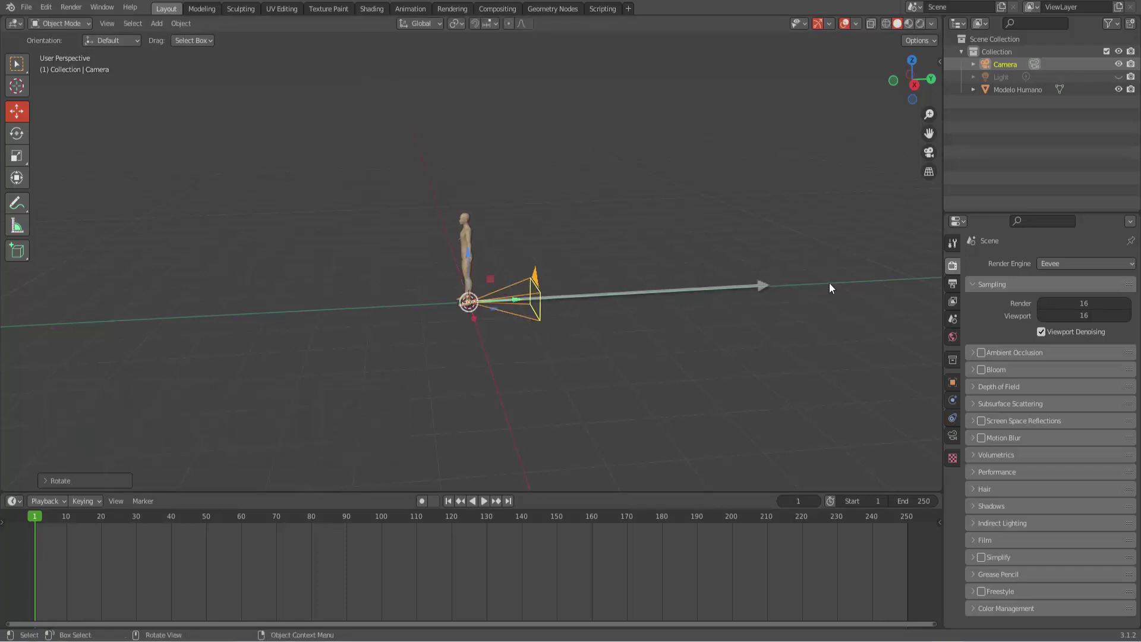
Check the level camera's framing through its view, then orbit around the model.
left_click(929, 153)
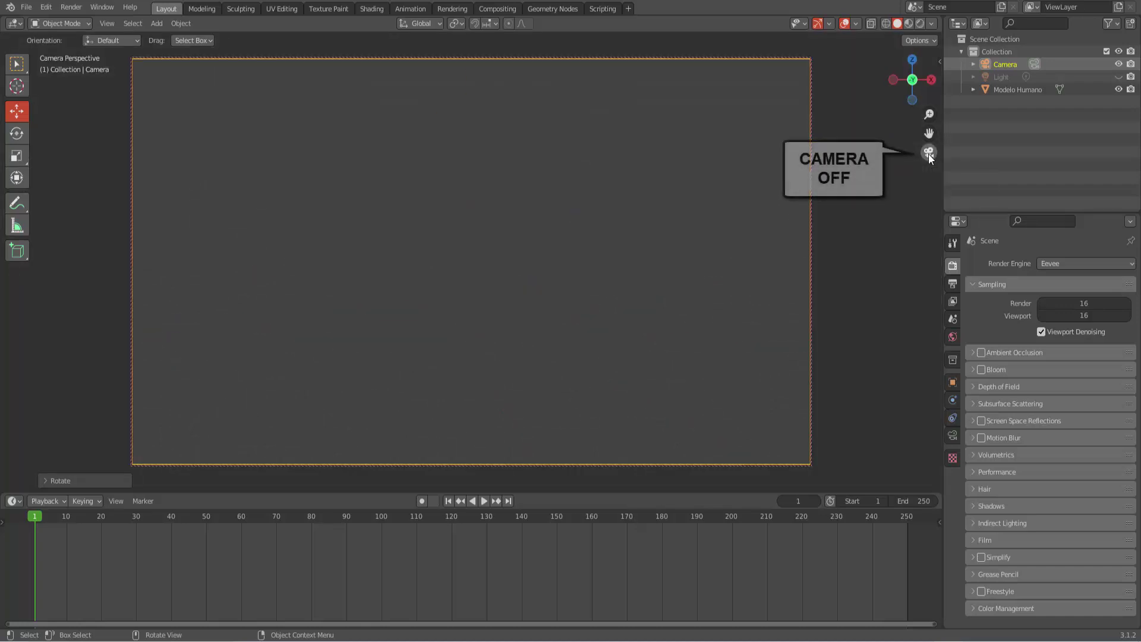
left_click(928, 153)
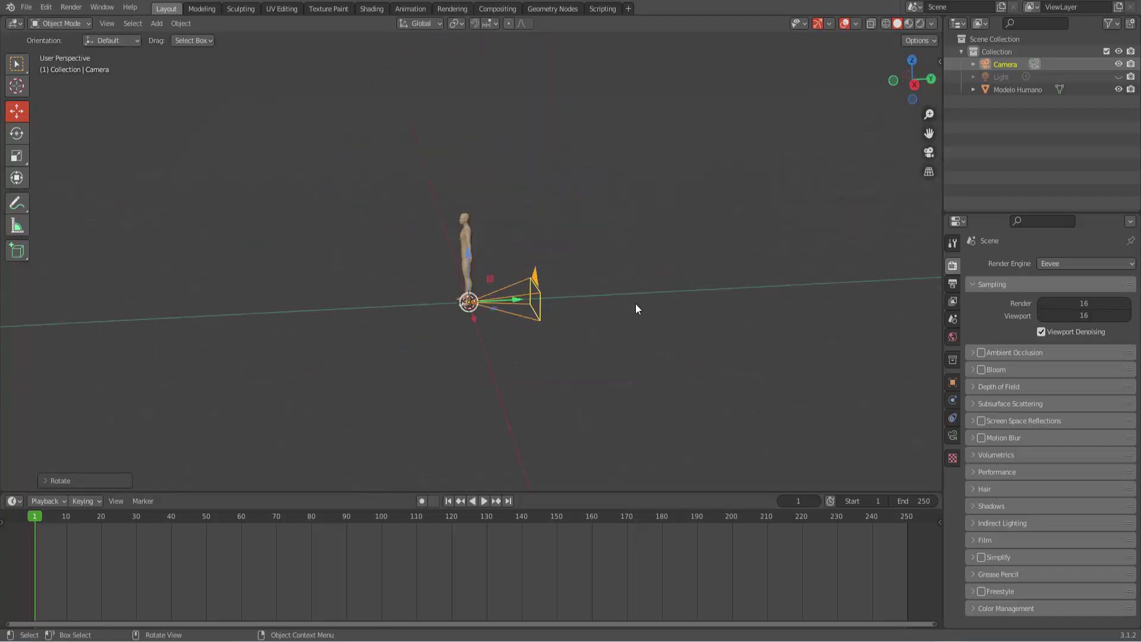
middle_click_drag(643, 302, 658, 294)
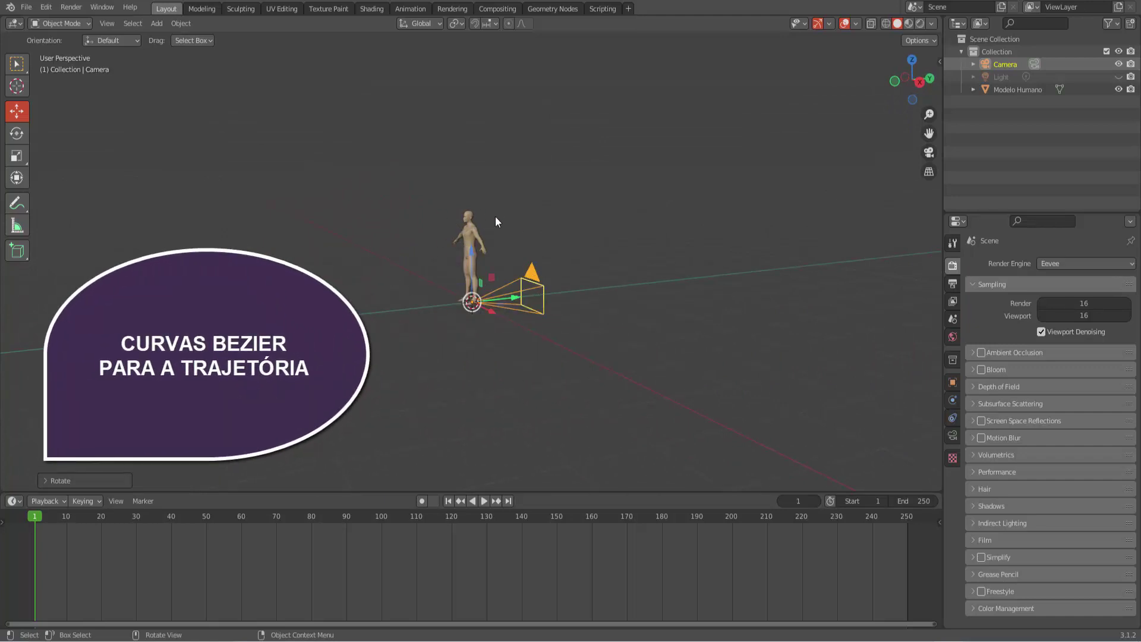
Add a Bezier circle and scale it up around the figure and camera.
left_click(161, 26)
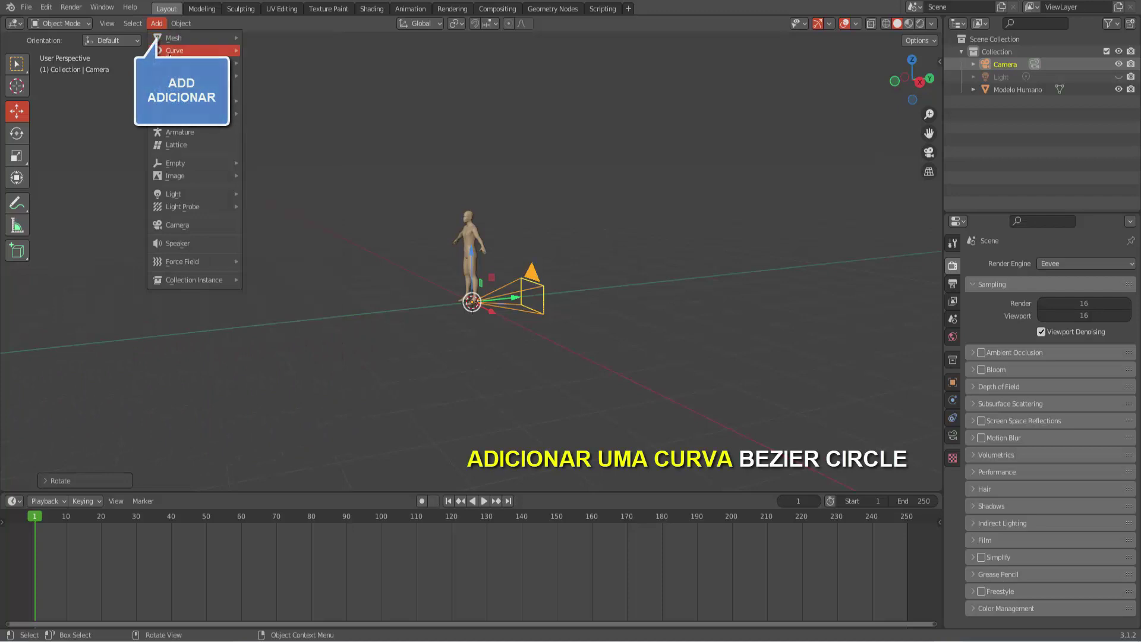
mouse_move(175, 50)
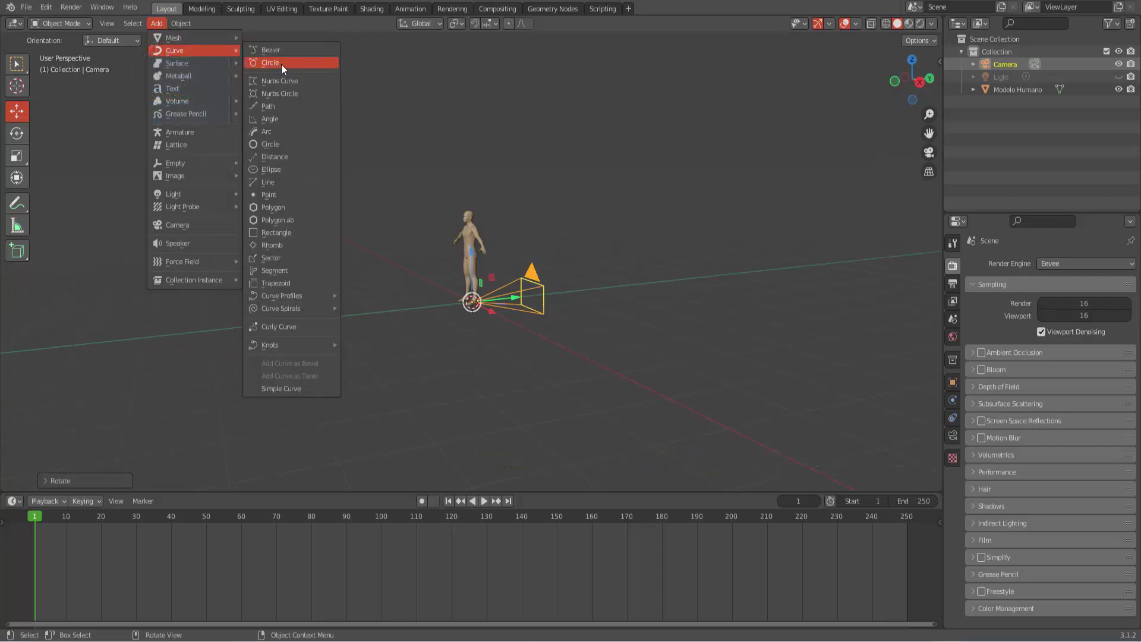
left_click(280, 64)
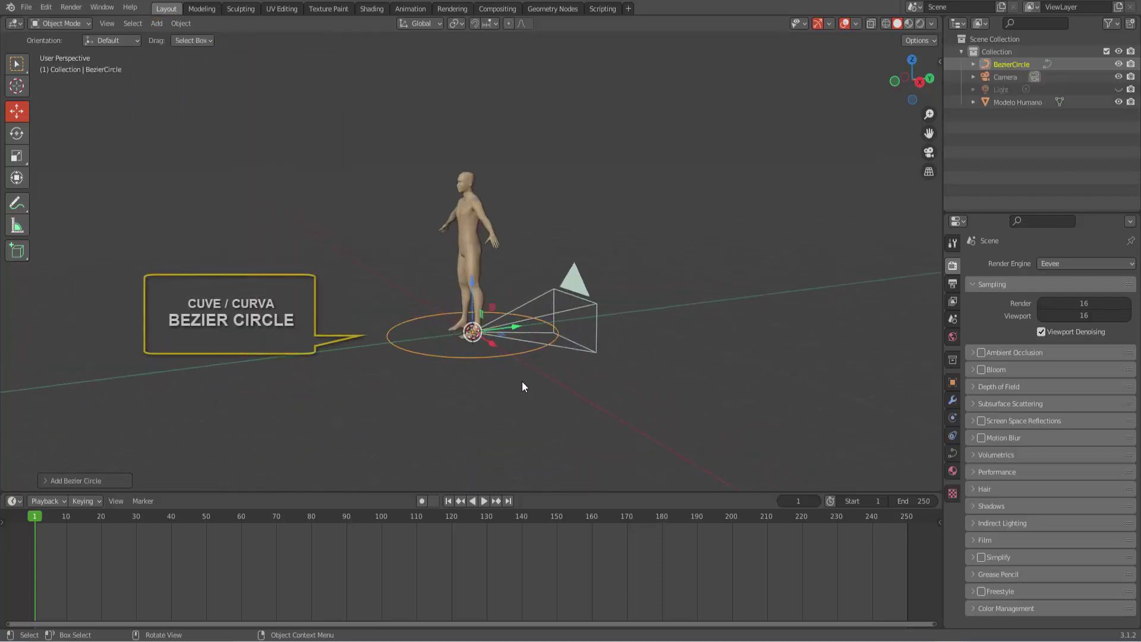
scroll(528, 380, "down", 2)
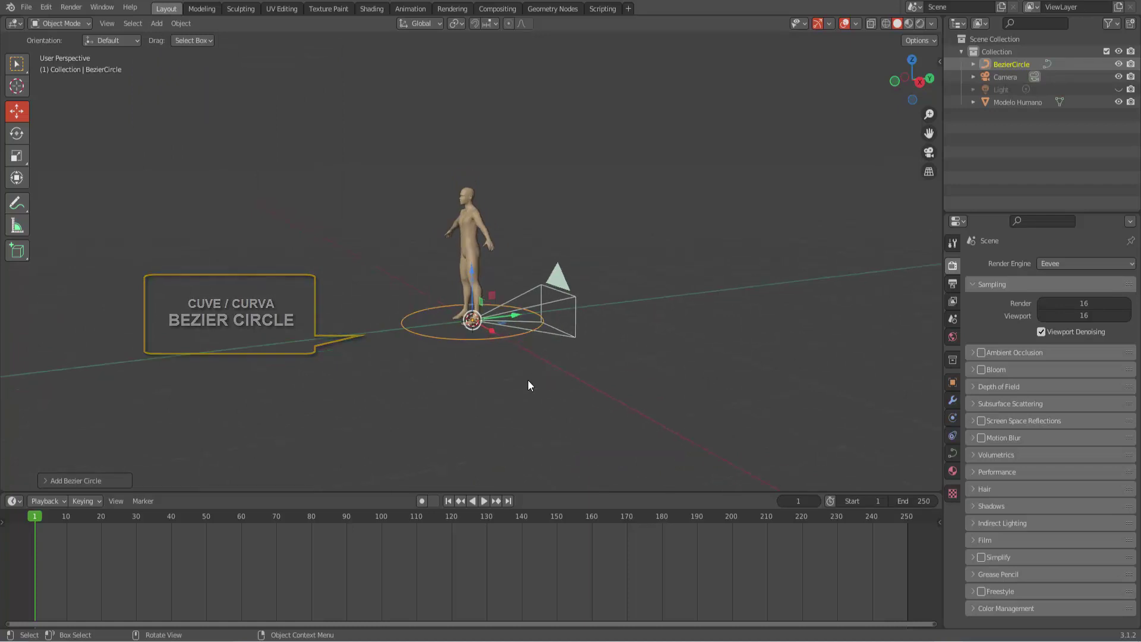
scroll(528, 379, "down", 2)
key("s")
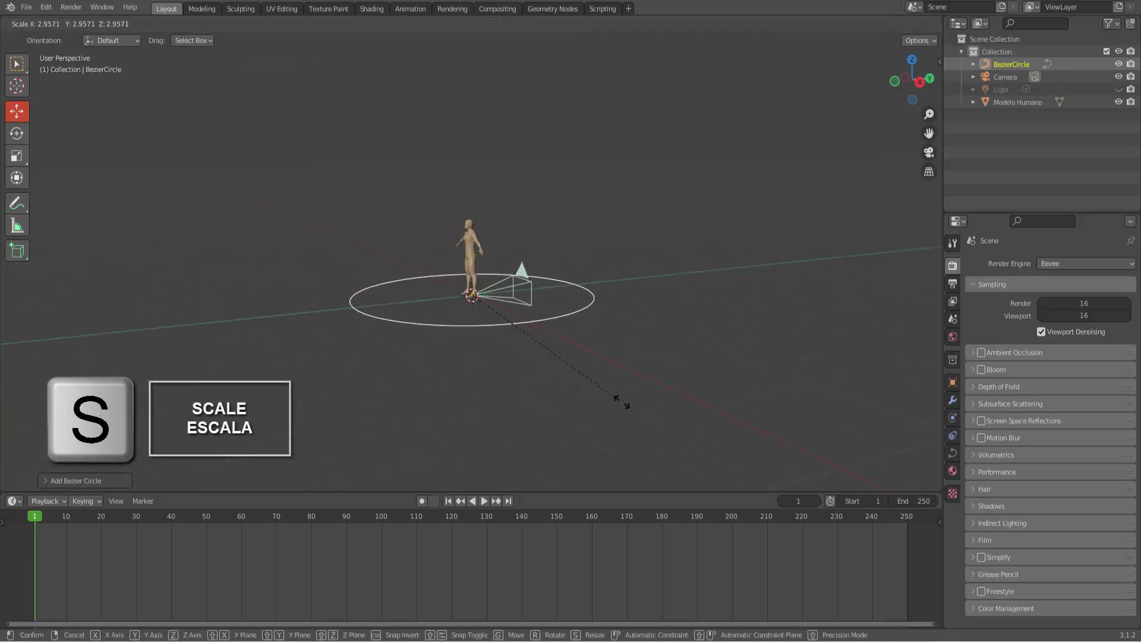
left_click(622, 192)
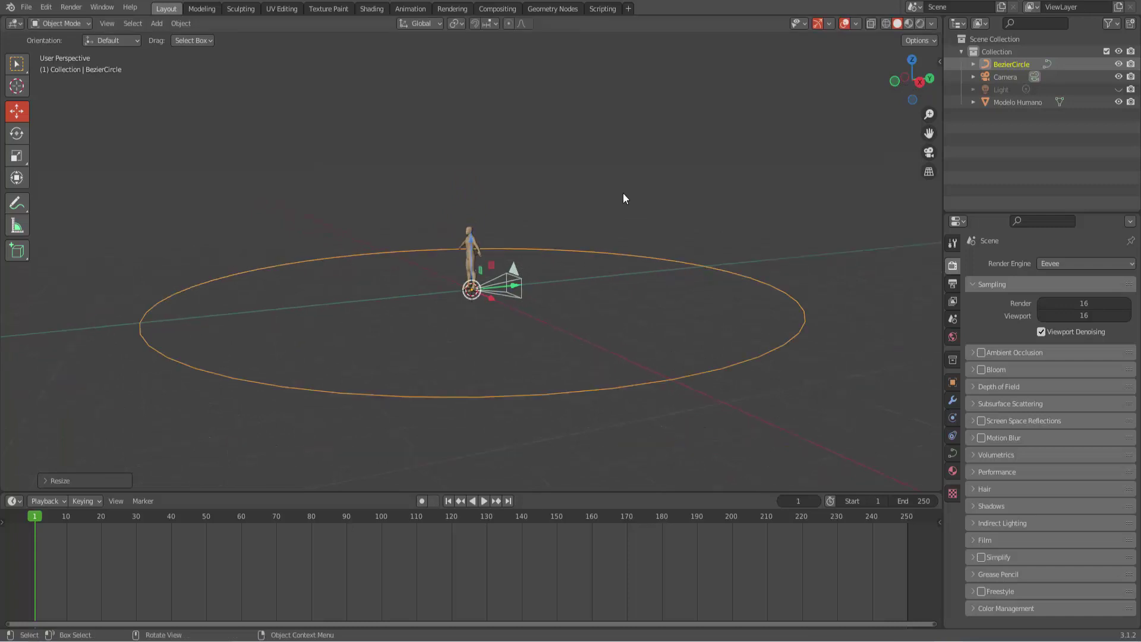
scroll(622, 192, "down", 2)
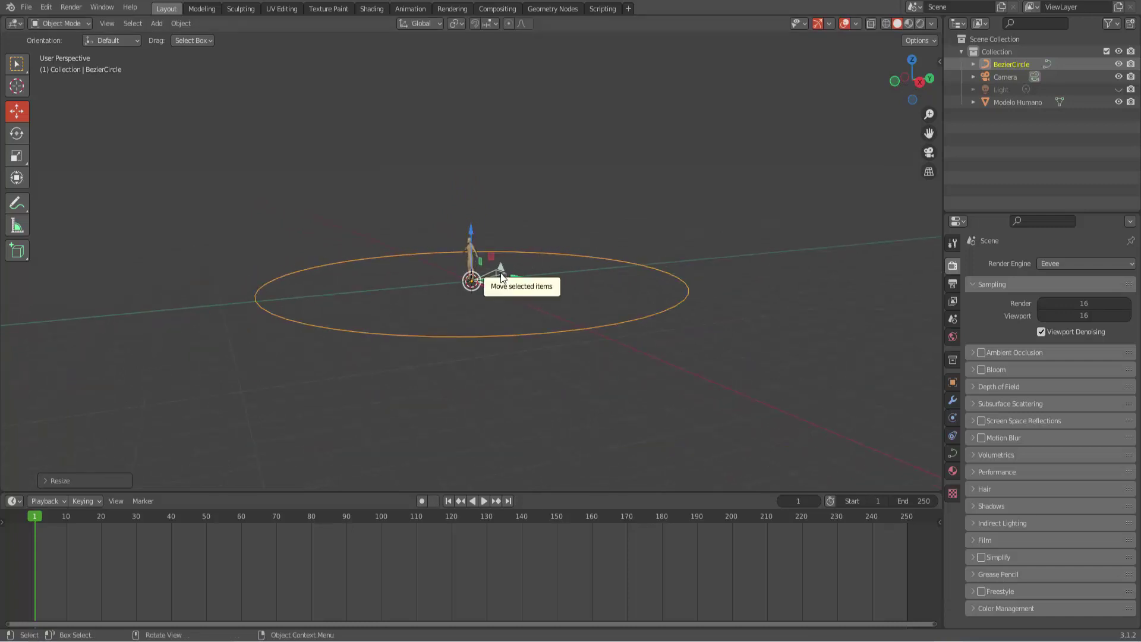
Put the Bezier circle in Edit Mode and select its left control point.
left_click(258, 303)
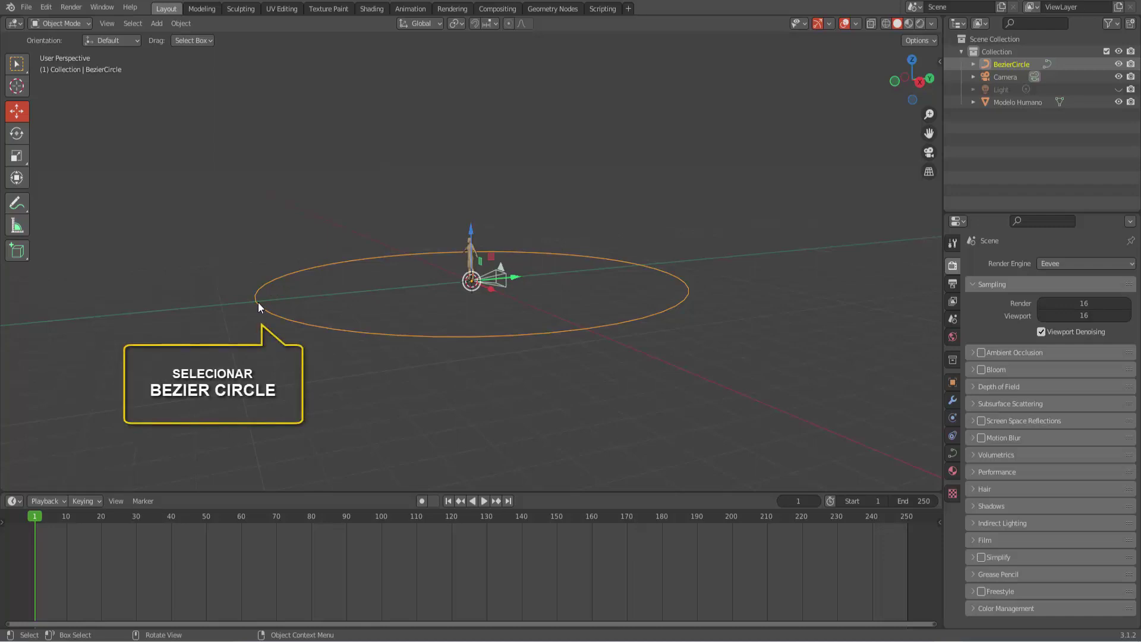
left_click(67, 22)
left_click(65, 52)
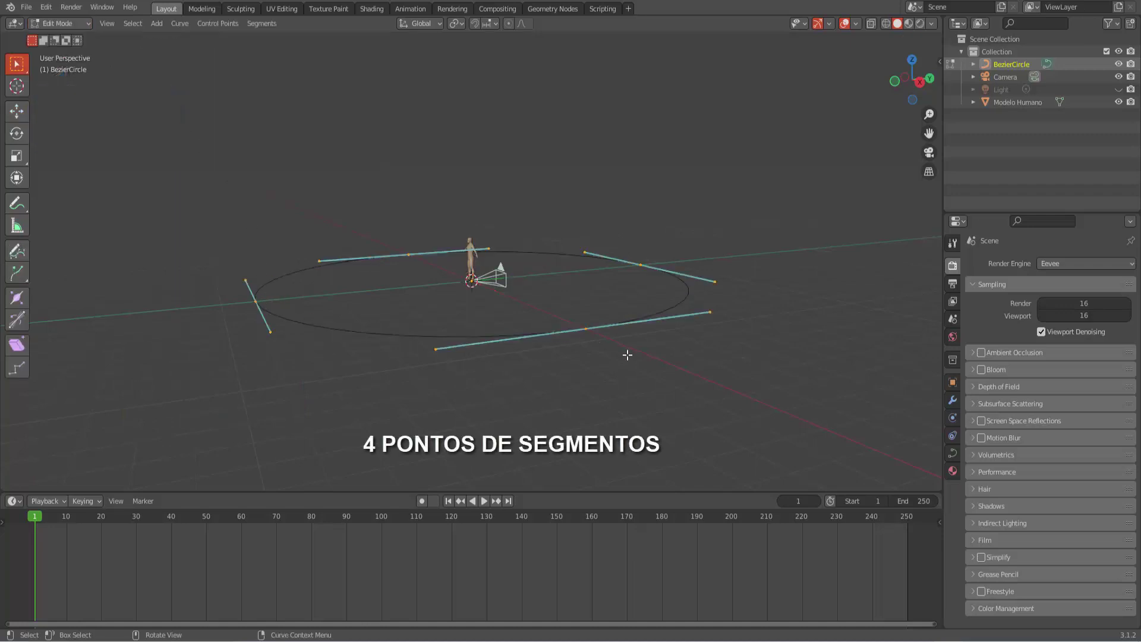
left_click(586, 329)
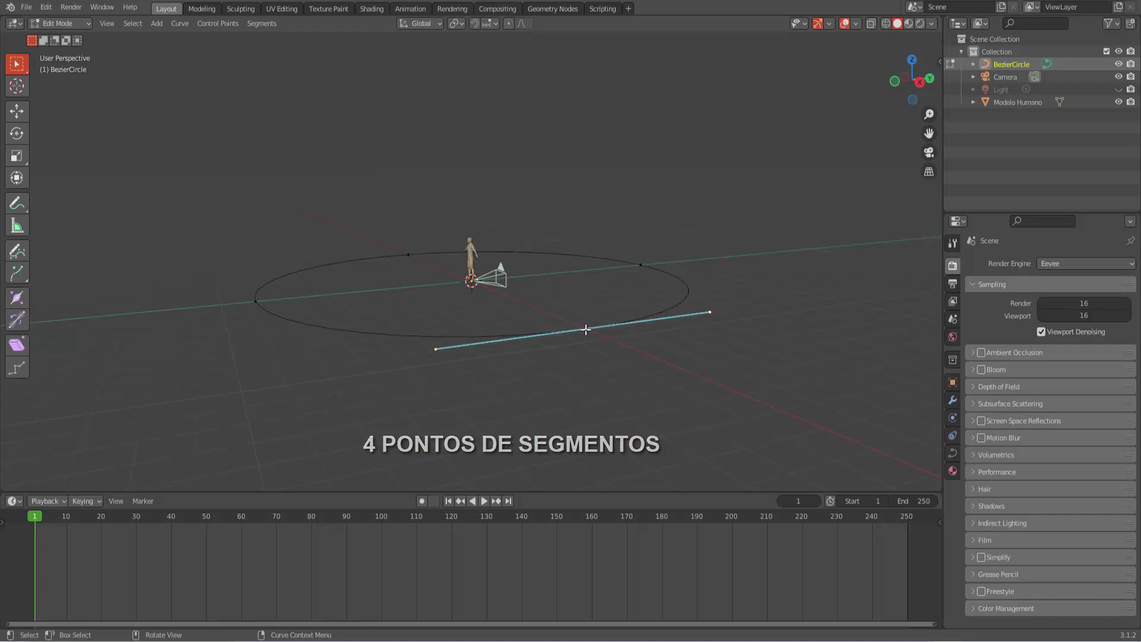
left_click(640, 264)
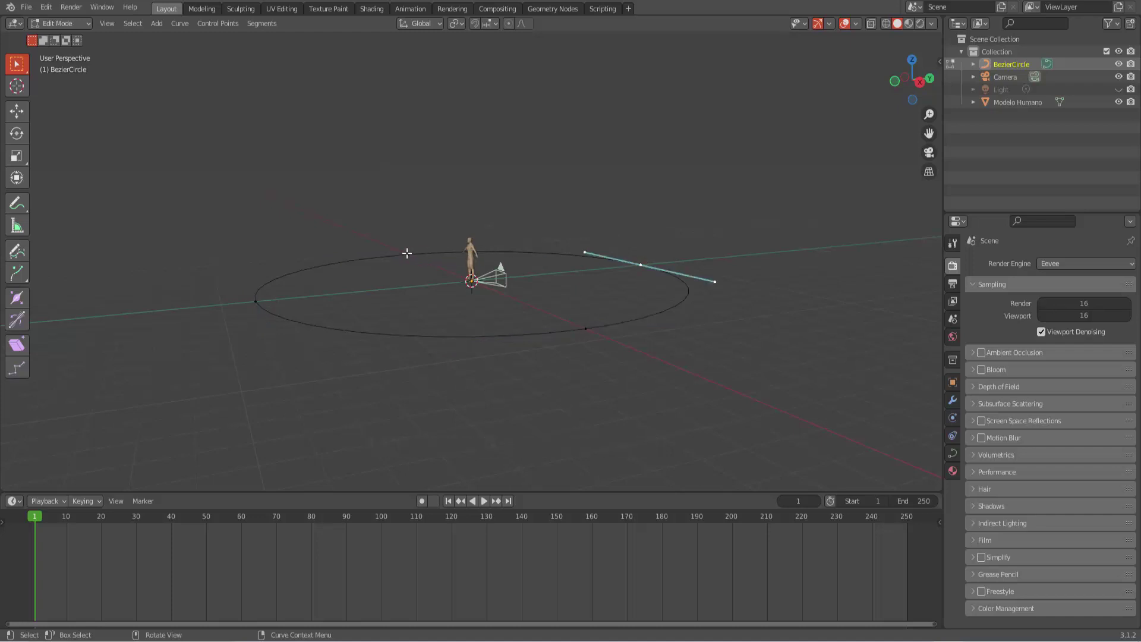
left_click(406, 253)
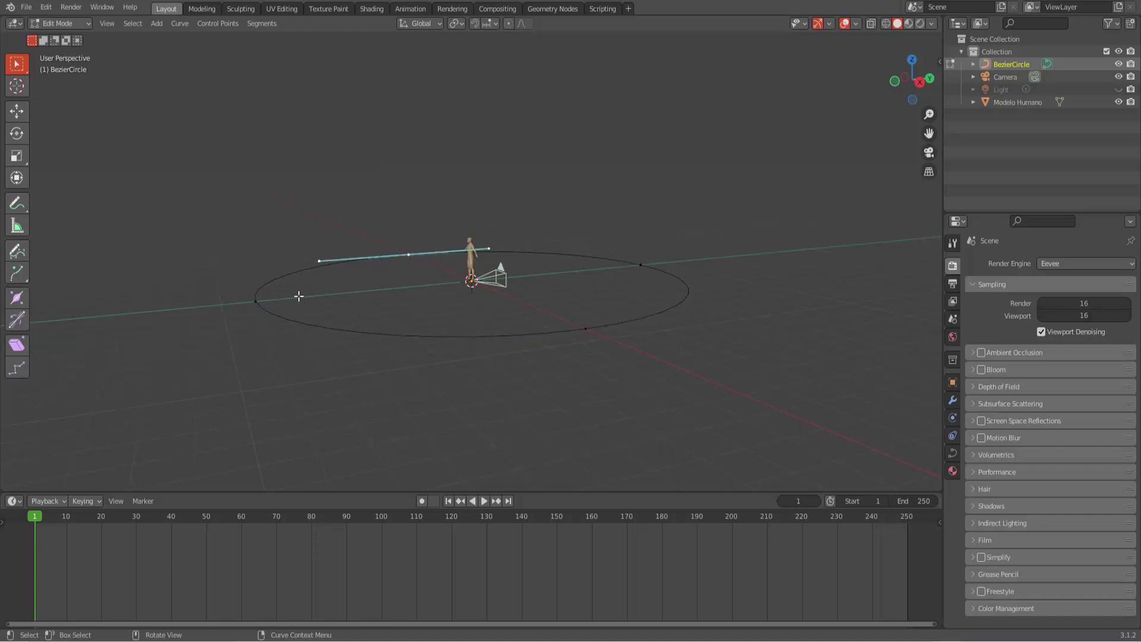
left_click(252, 301)
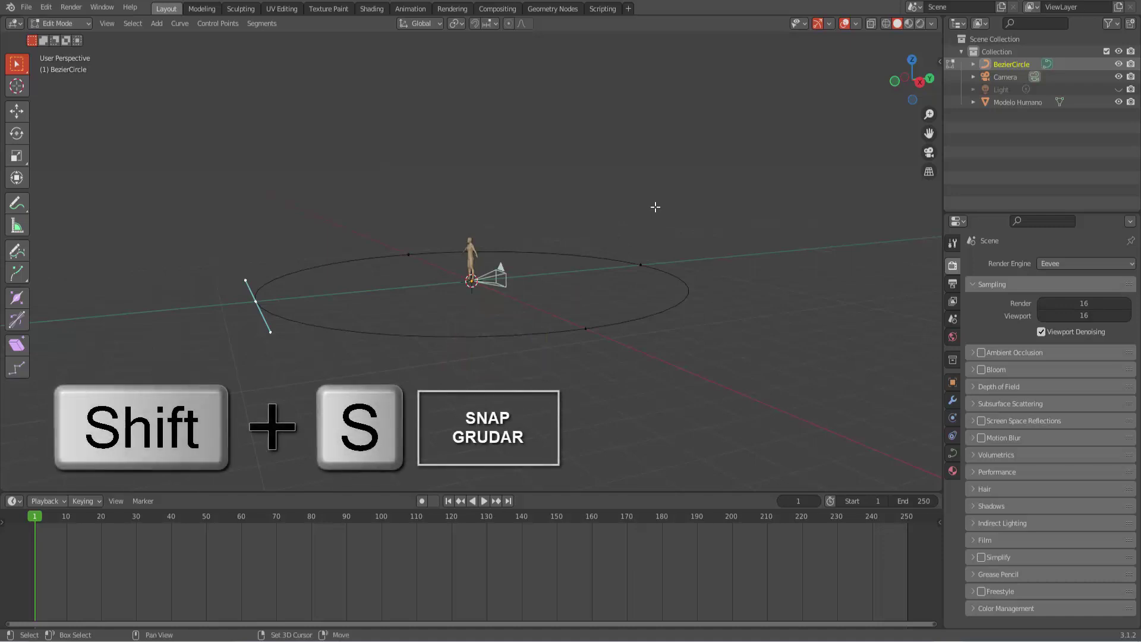
Snap the 3D cursor to the circle's left point, then snap the camera onto it.
key("shift+s")
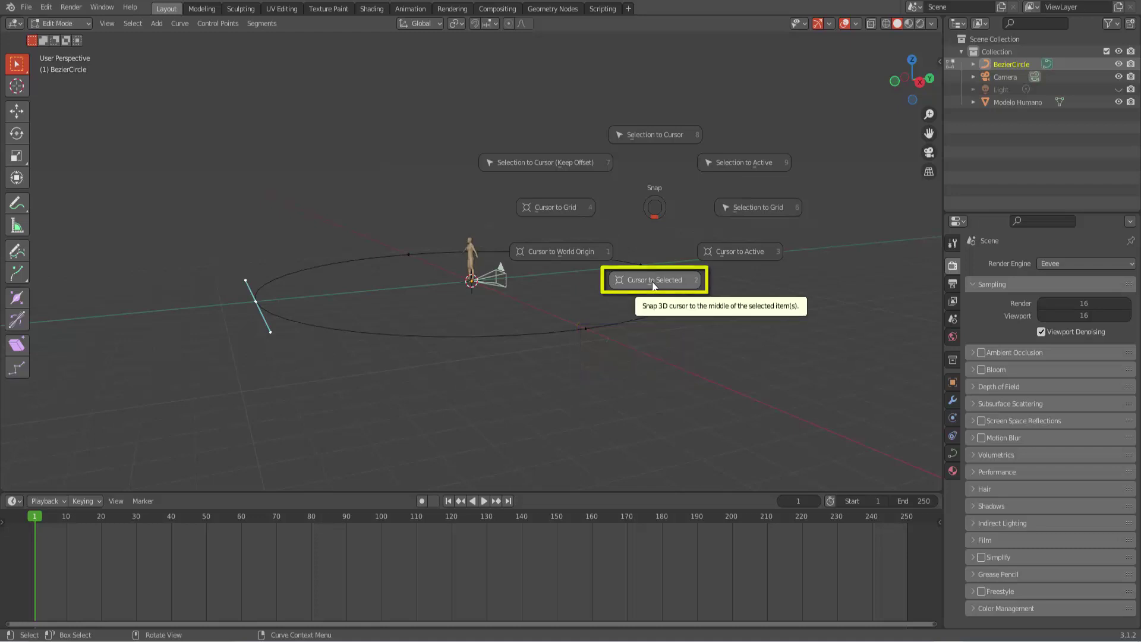
left_click(652, 284)
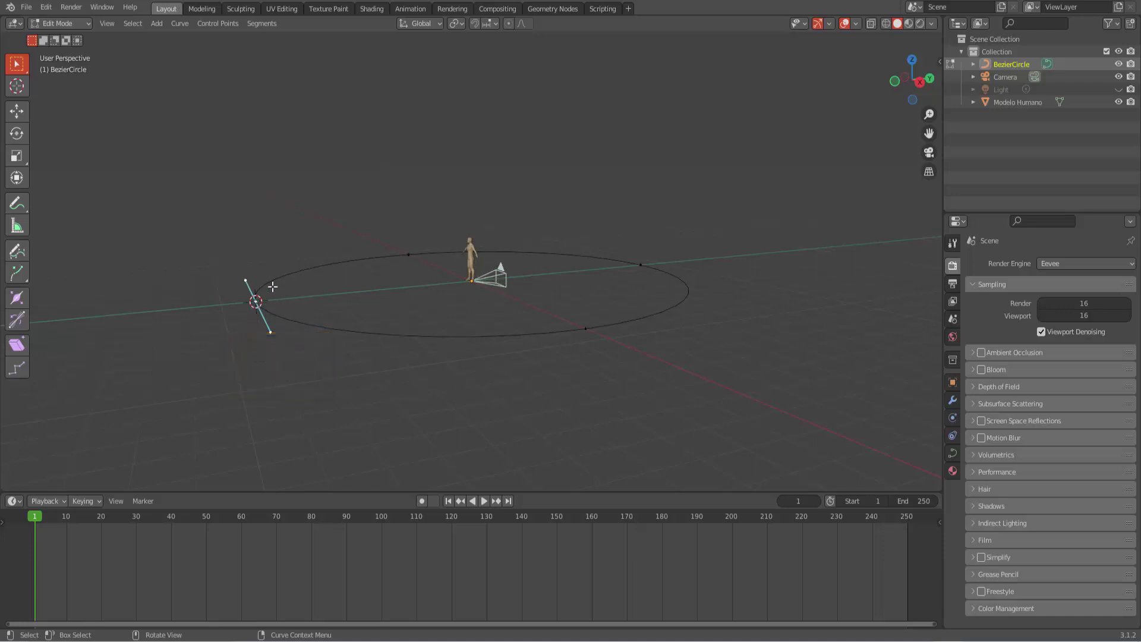
left_click(56, 23)
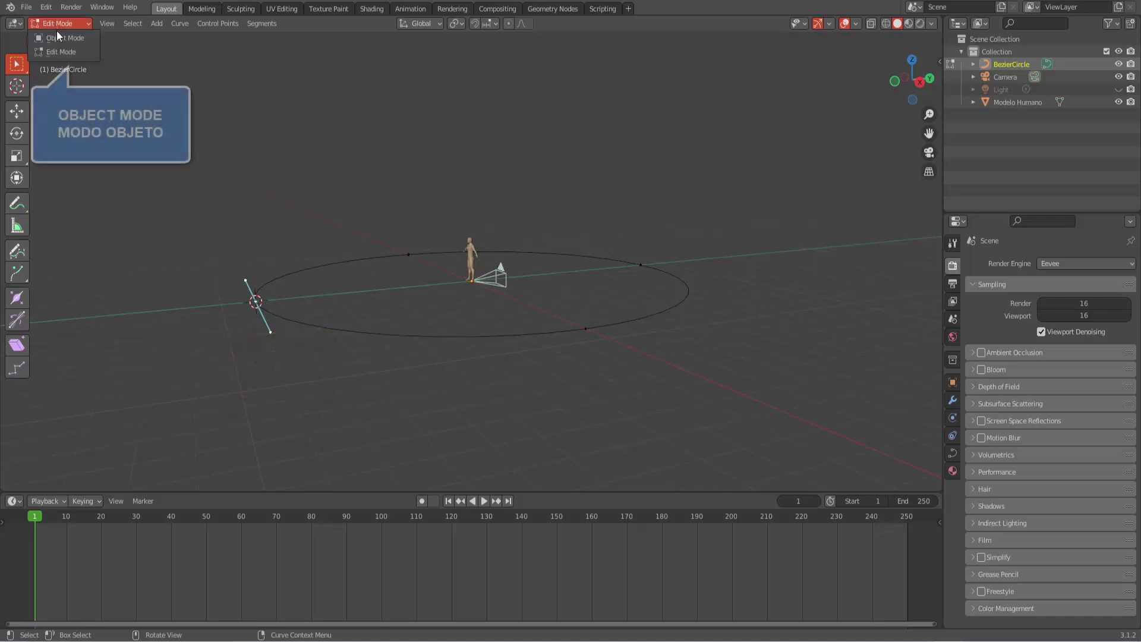
left_click(57, 34)
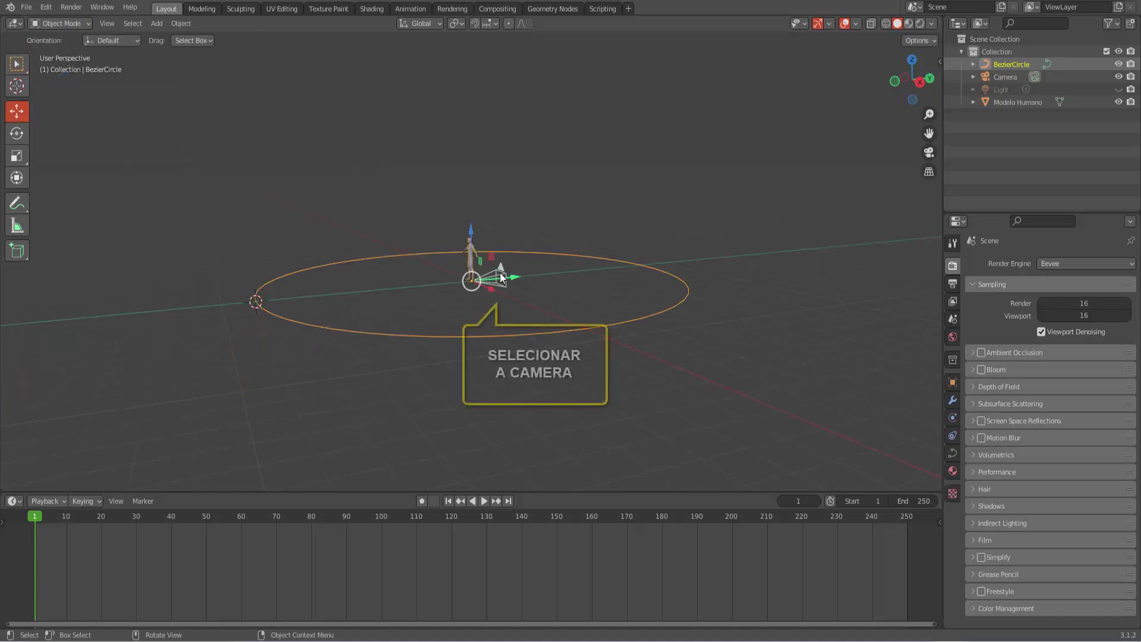
left_click(500, 275)
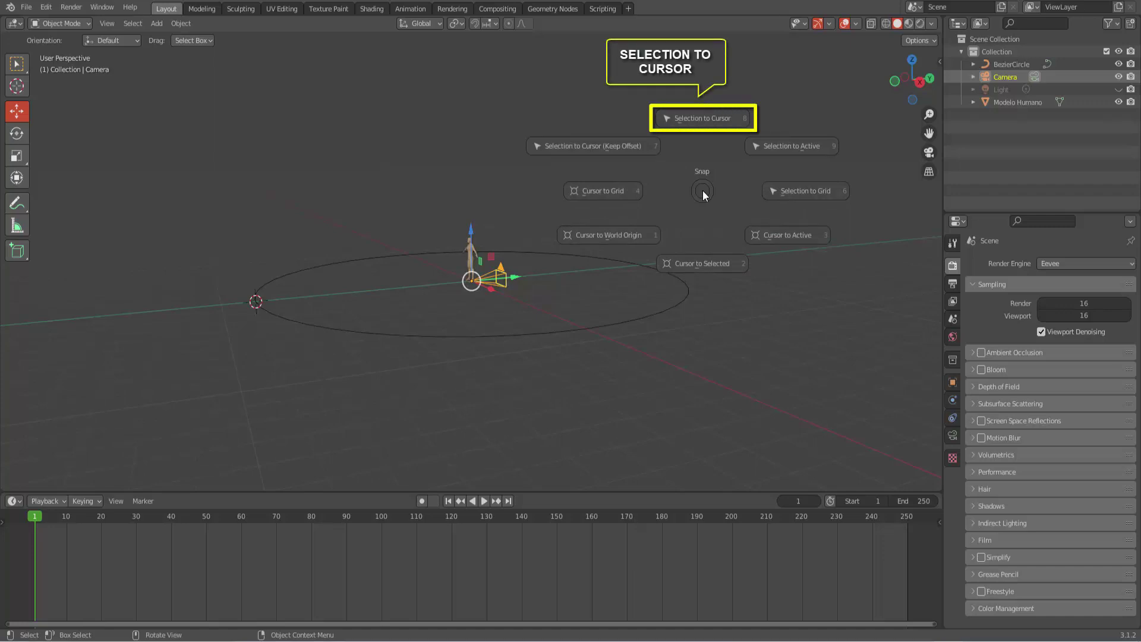
left_click(705, 119)
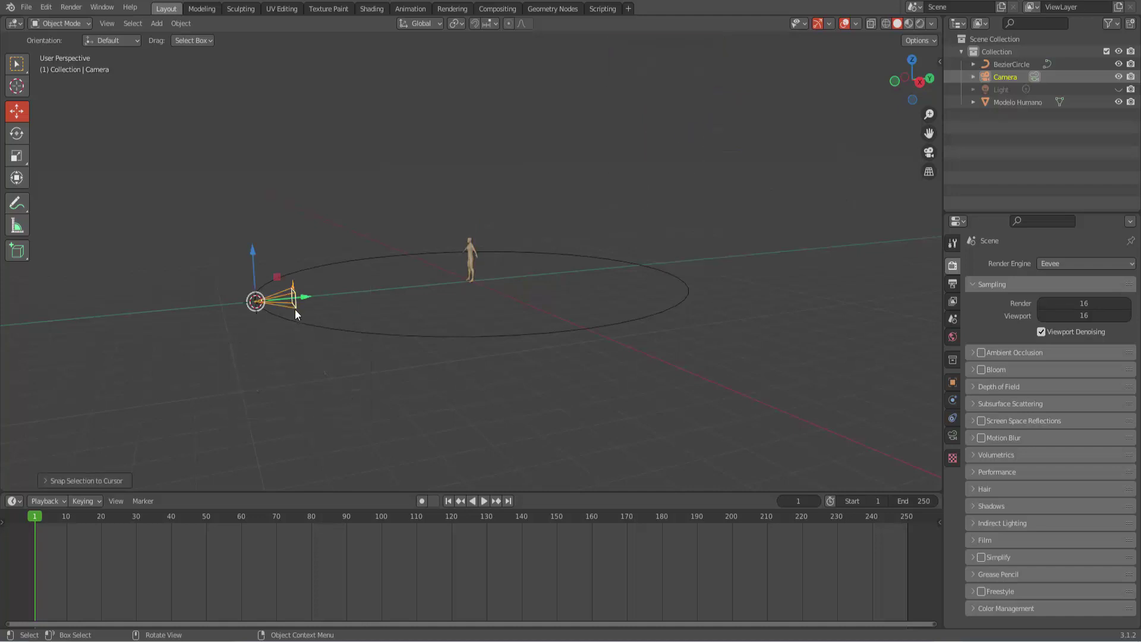
Lower the human model along Z so it is centred in the camera's view.
left_click(929, 152)
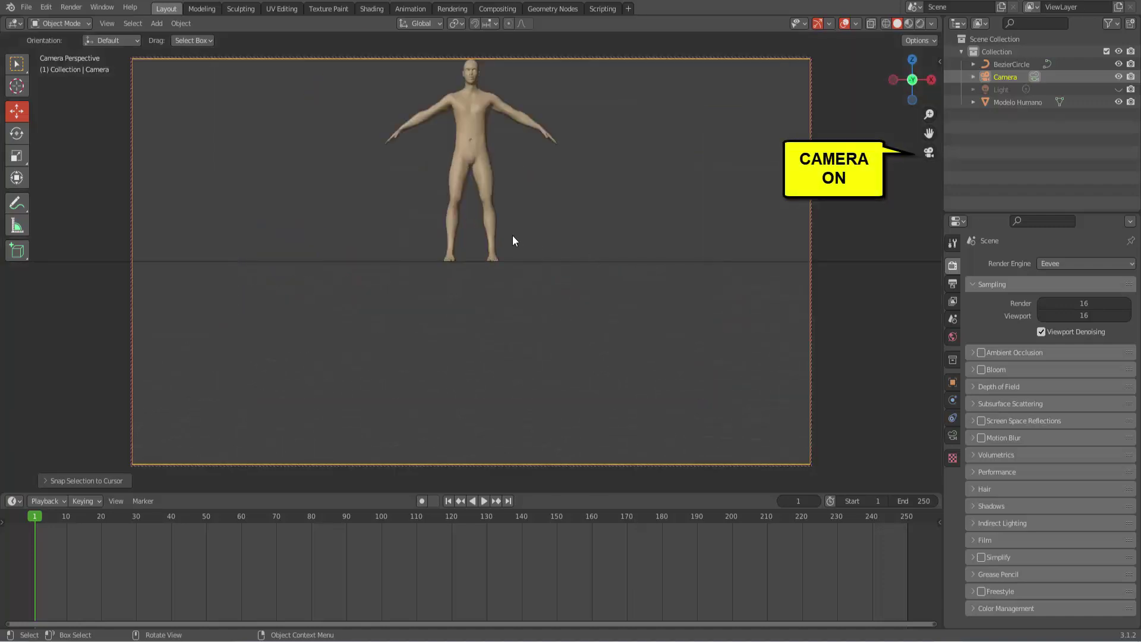
left_click(473, 119)
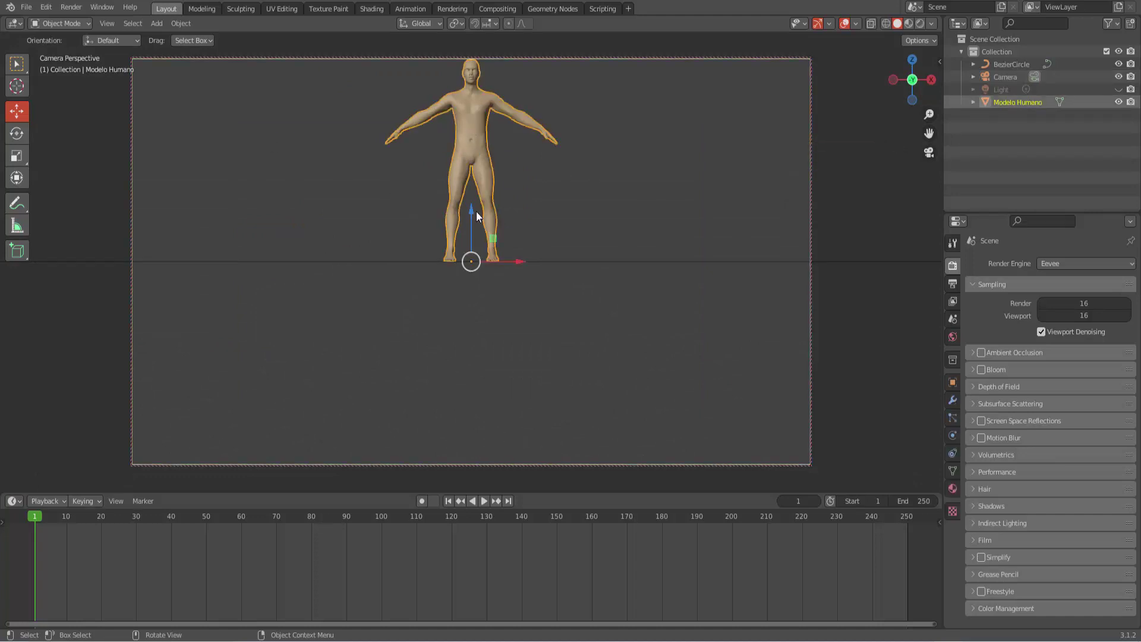
left_click_drag(473, 208, 469, 299)
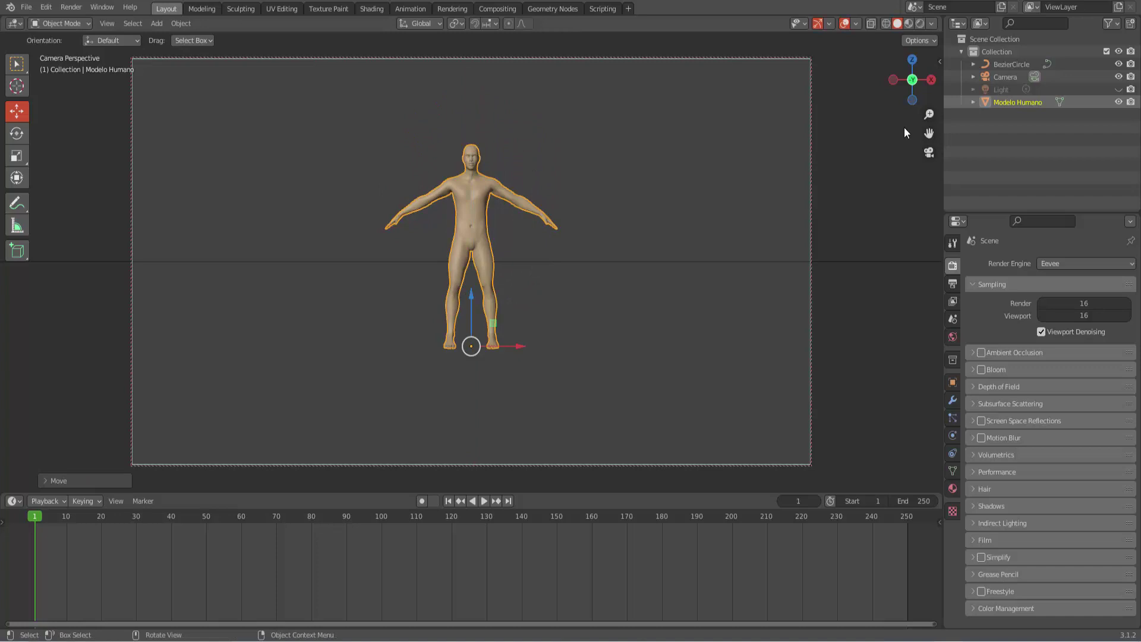
left_click(928, 153)
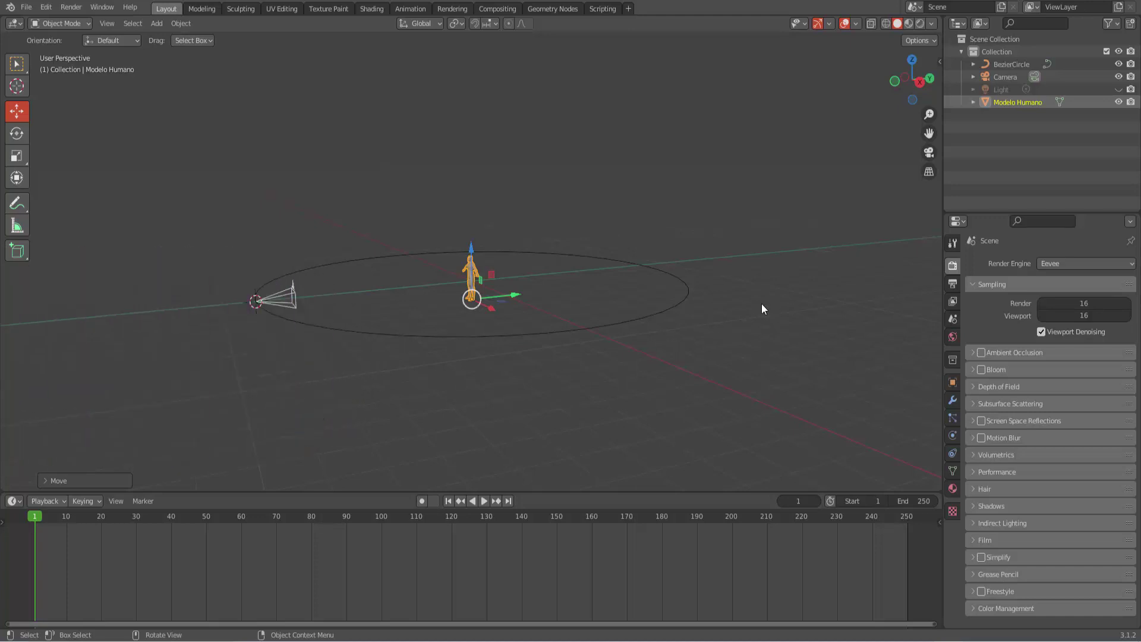
Parent the camera to the BezierCircle using Ctrl+P Follow Path.
left_click(290, 292)
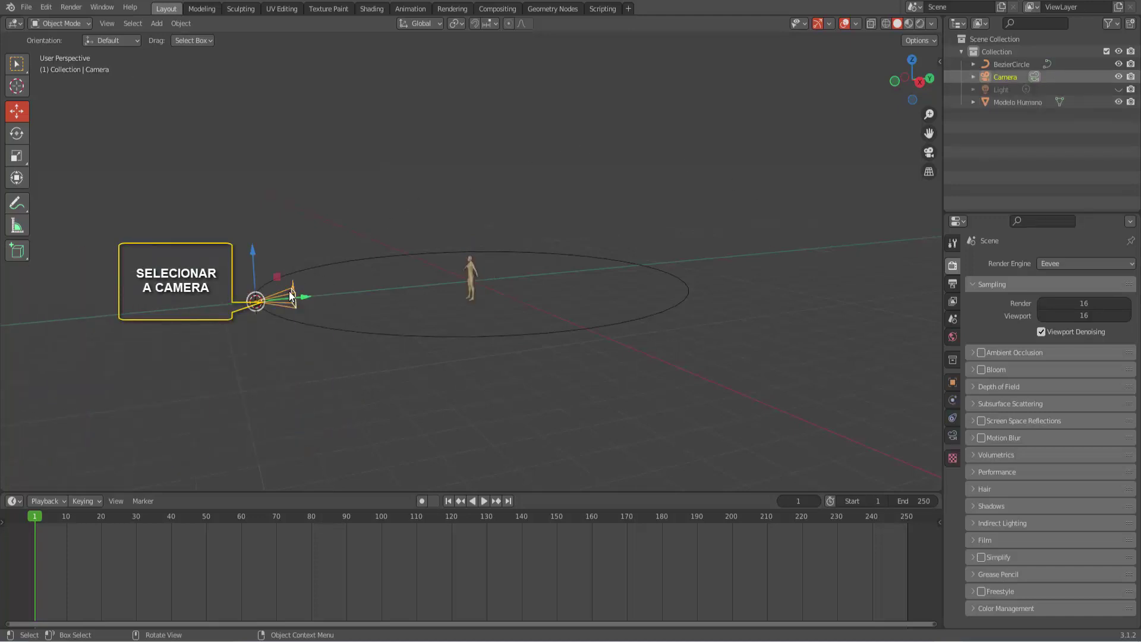
left_click(394, 334, "shift")
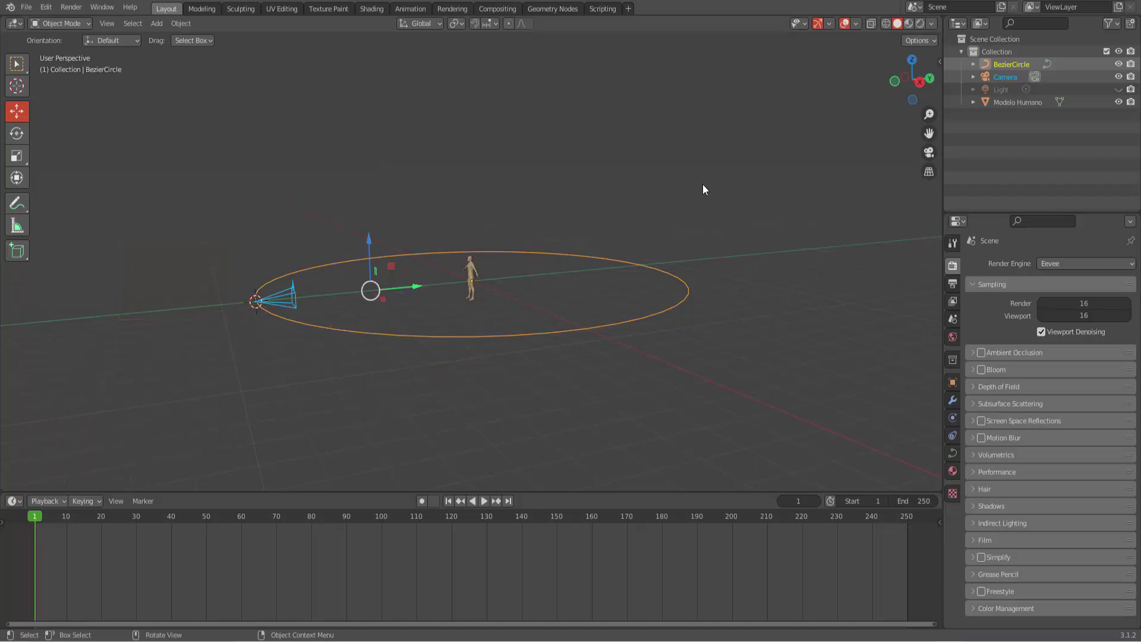
key("ctrl+p")
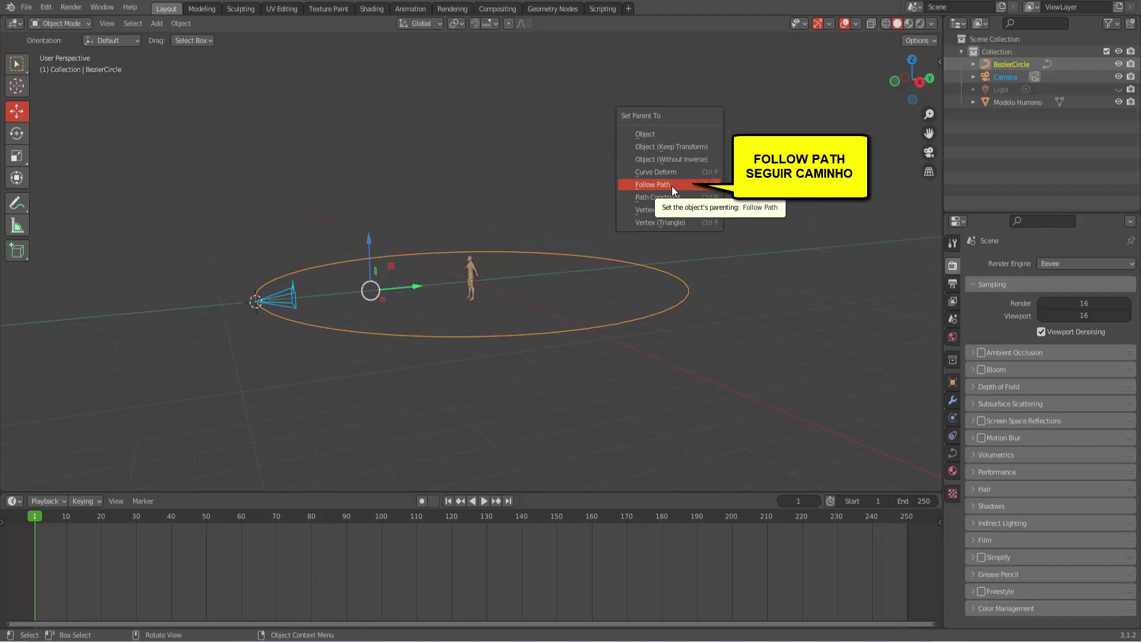
left_click(671, 186)
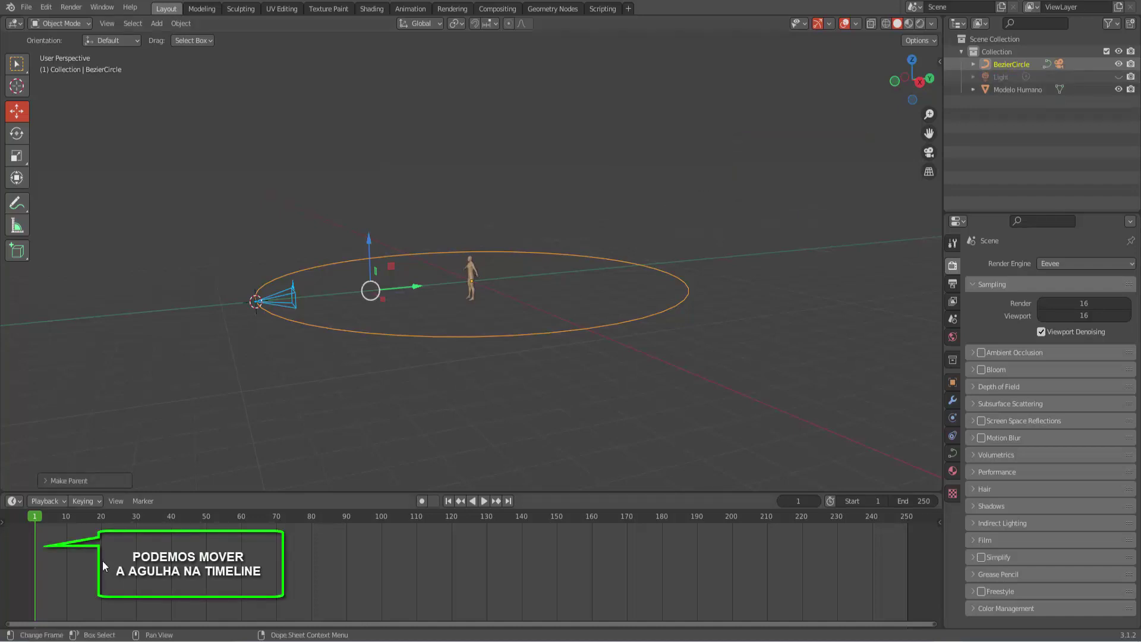
mouse_move(47, 515)
left_mouse_down()
mouse_move(400, 559)
mouse_move(701, 561)
mouse_move(285, 562)
mouse_move(763, 562)
mouse_move(84, 562)
mouse_move(619, 562)
mouse_move(394, 551)
mouse_move(456, 547)
left_mouse_up()
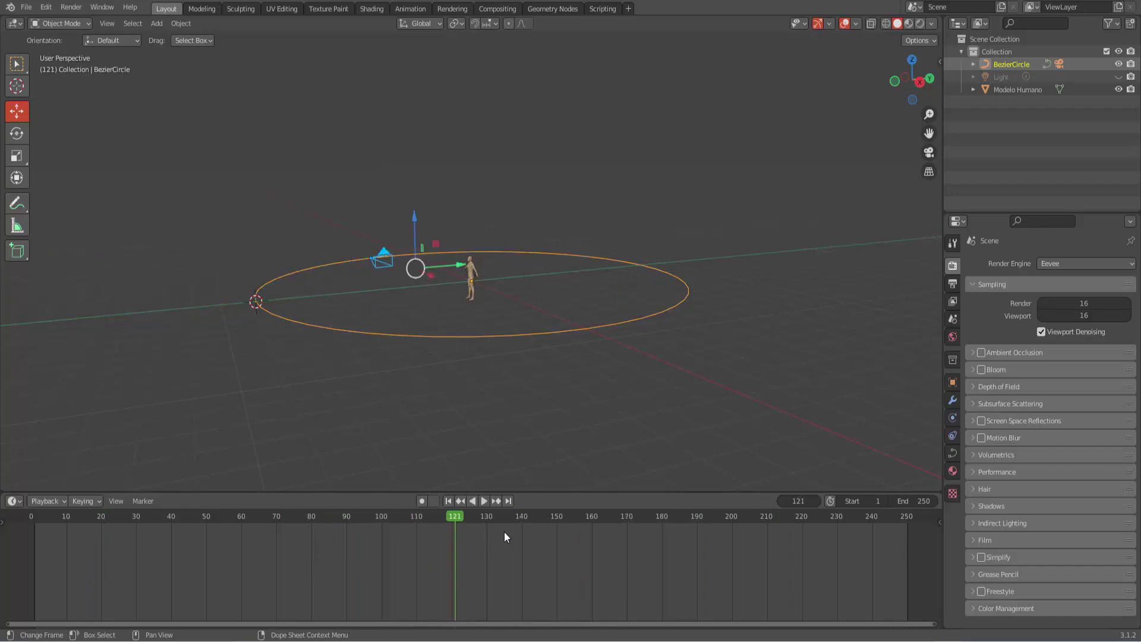
left_click(928, 152)
key("space")
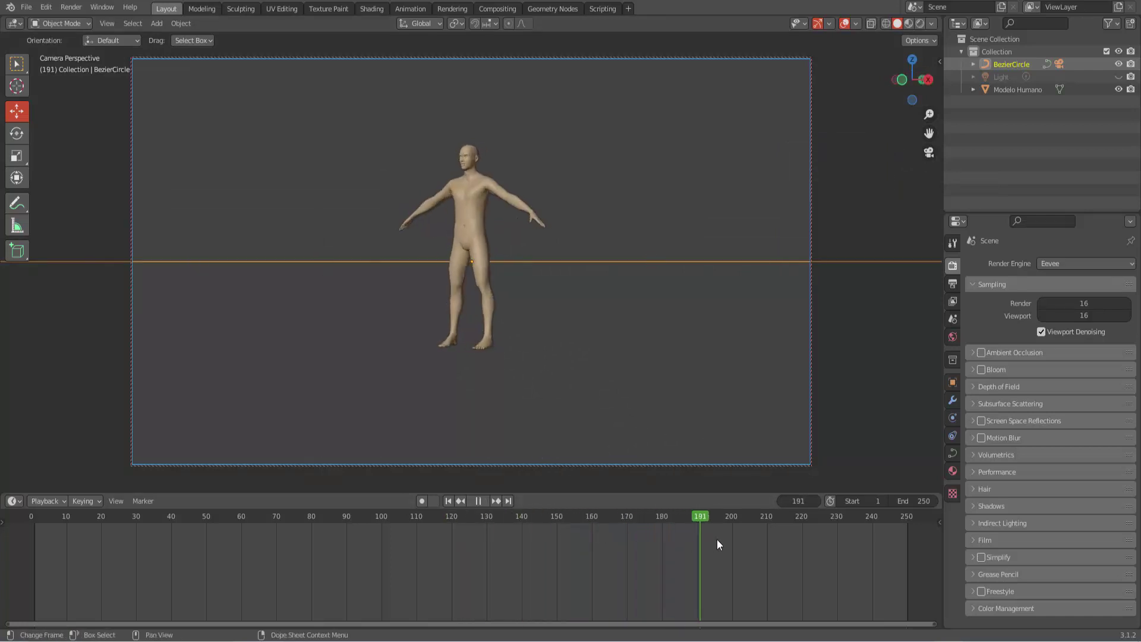
left_click_drag(836, 546, 54, 546)
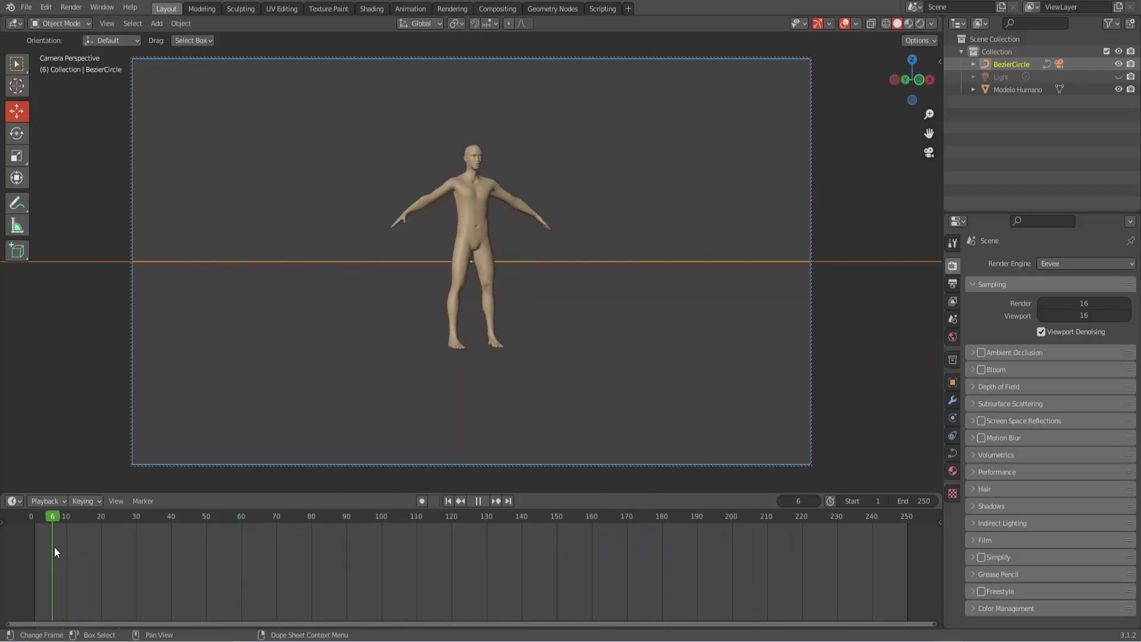
left_click(928, 153)
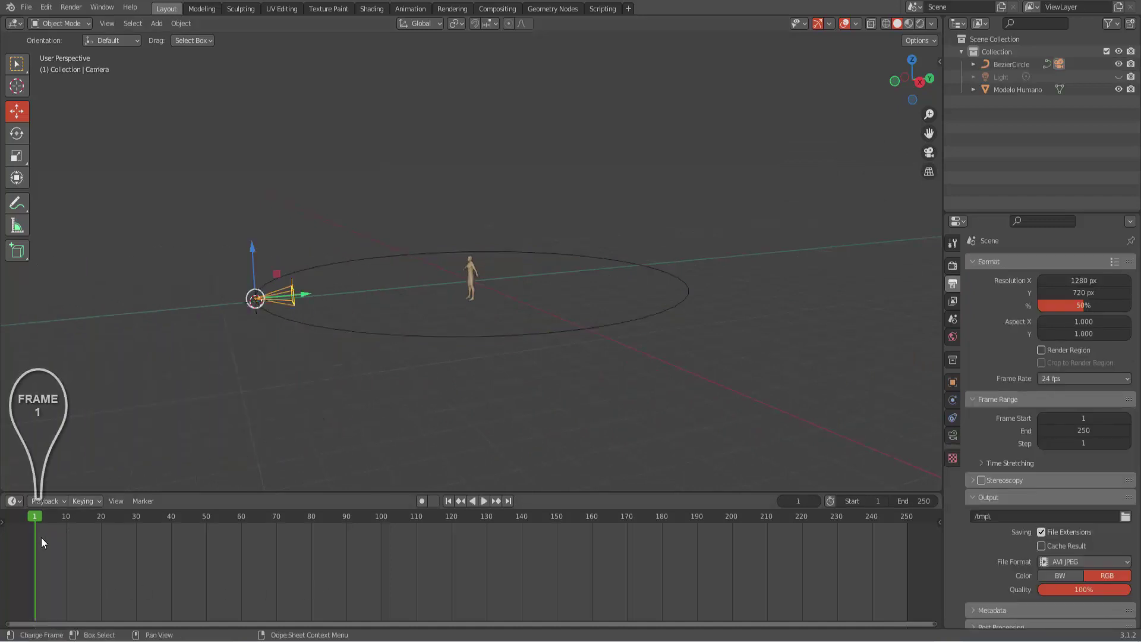
Play the animation from frame 1 and stop it at frame 100.
key("space")
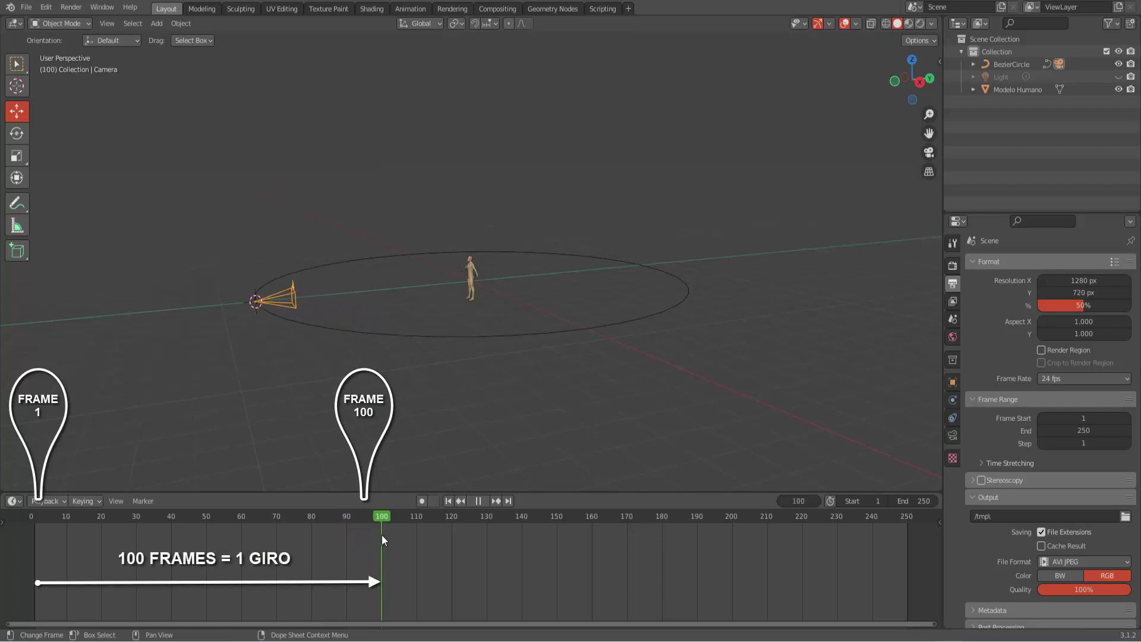
key("space")
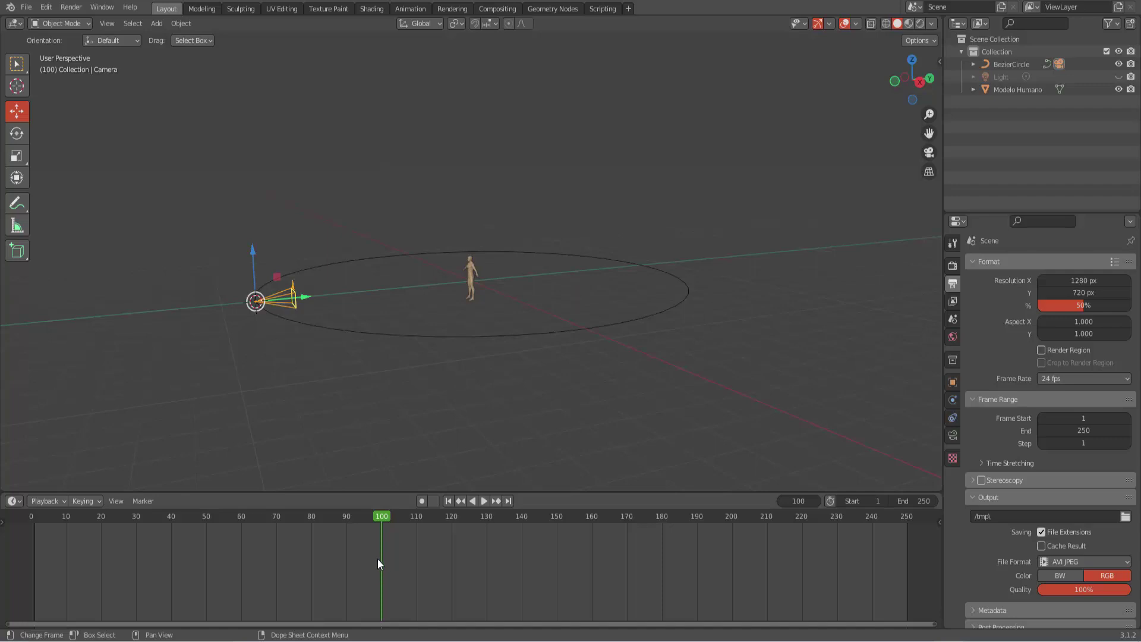
Set the BezierCircle's path animation Frames to 250 and scrub the camera through to frame 250.
left_click(390, 332)
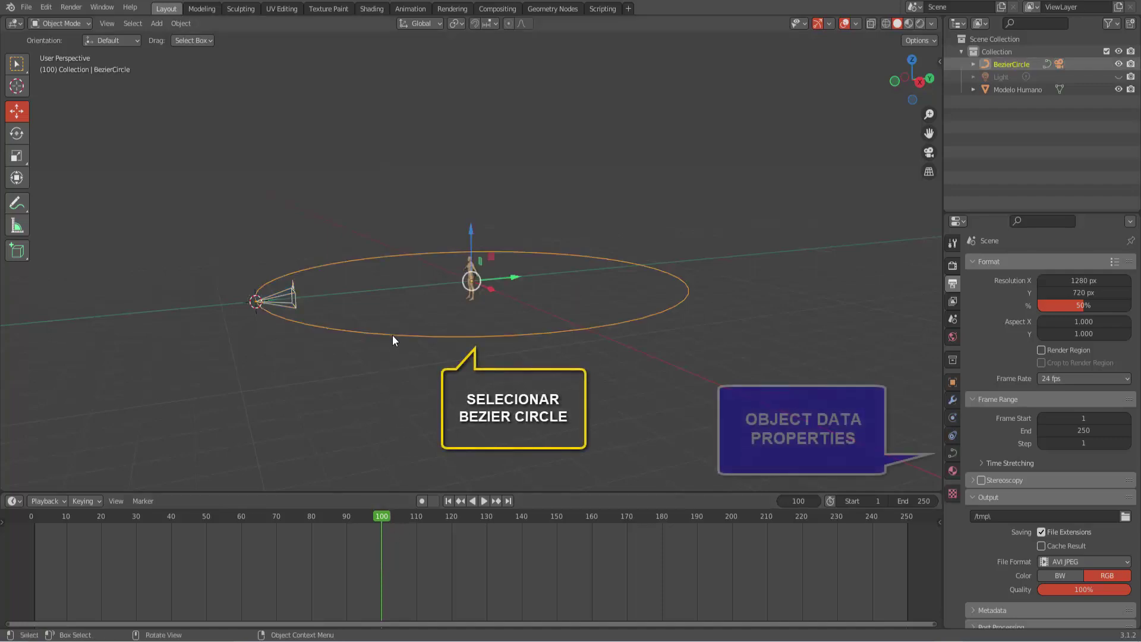
left_click(953, 454)
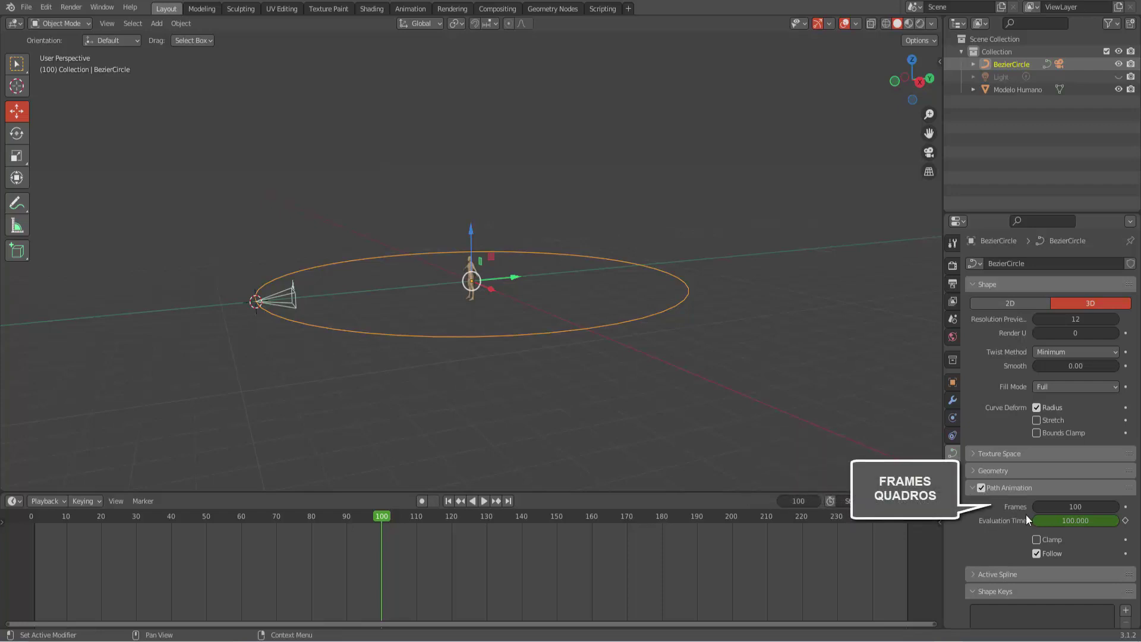
left_click(449, 501)
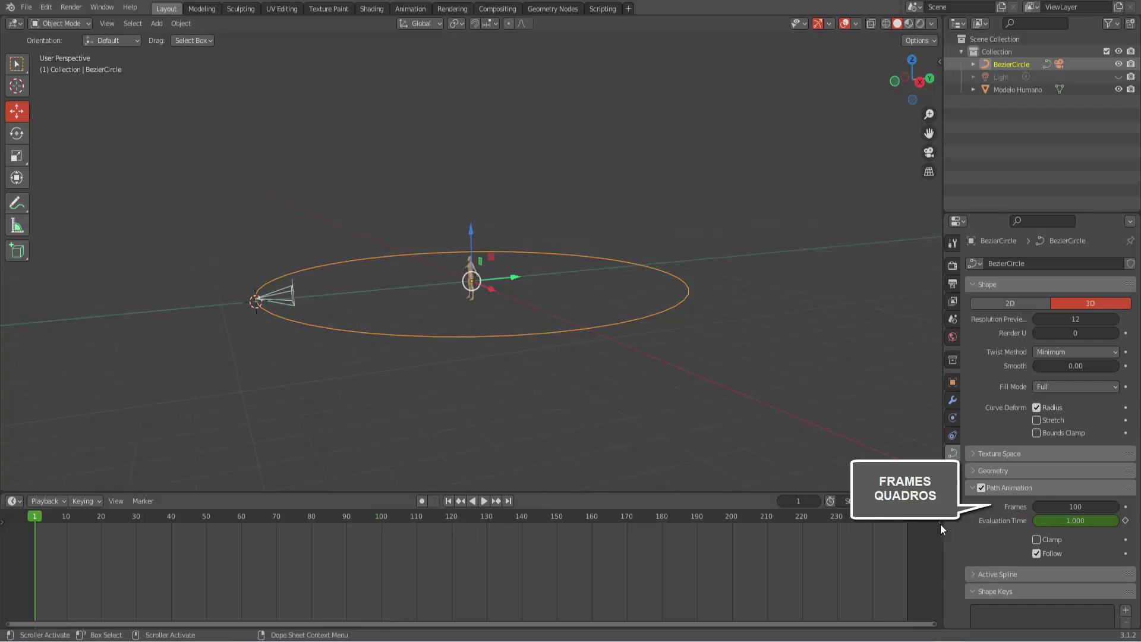
left_click(1074, 506)
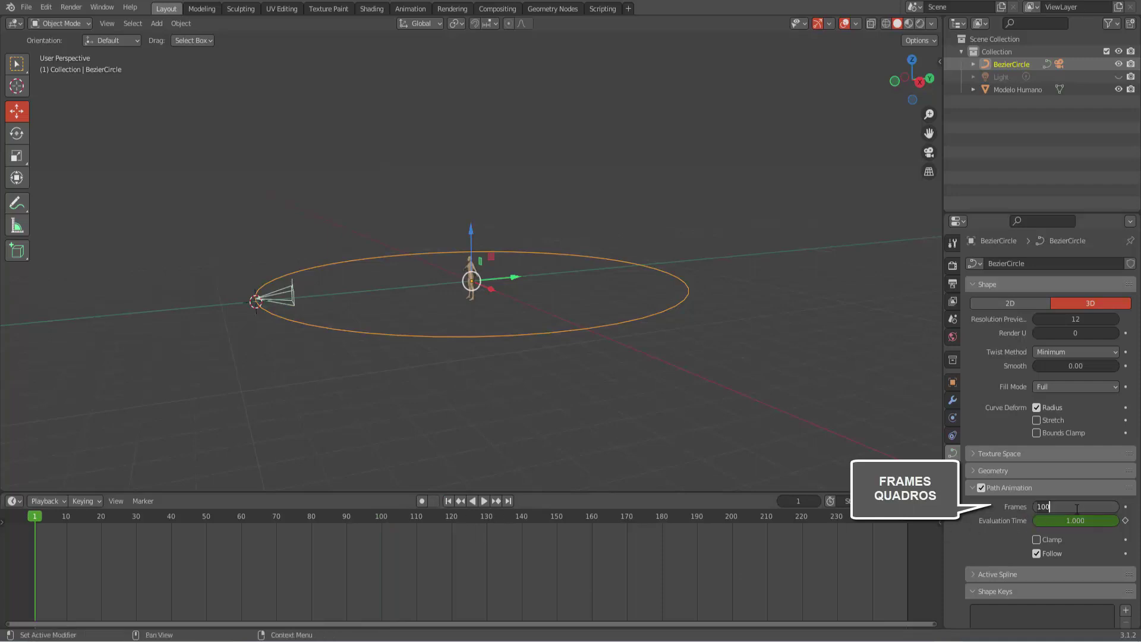
type("250")
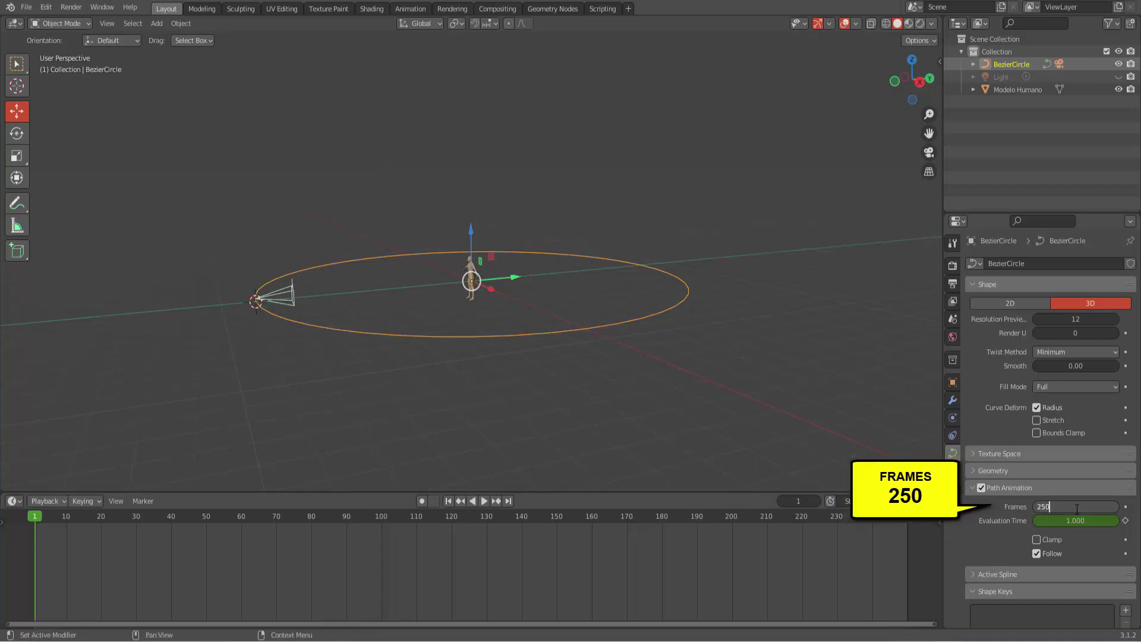
key("Return")
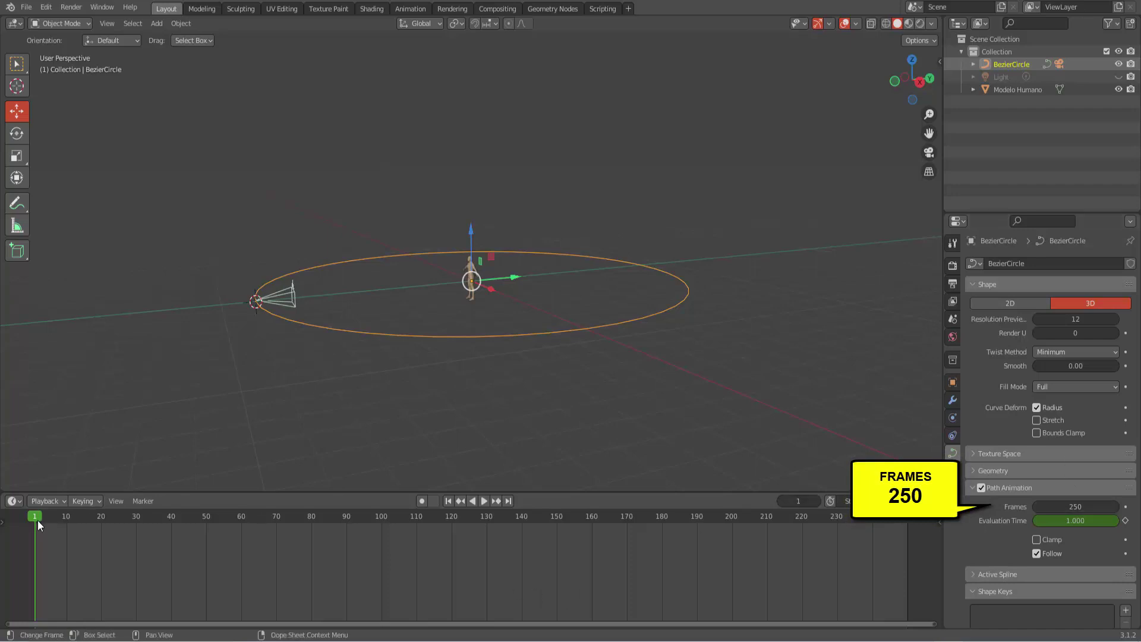
key("space")
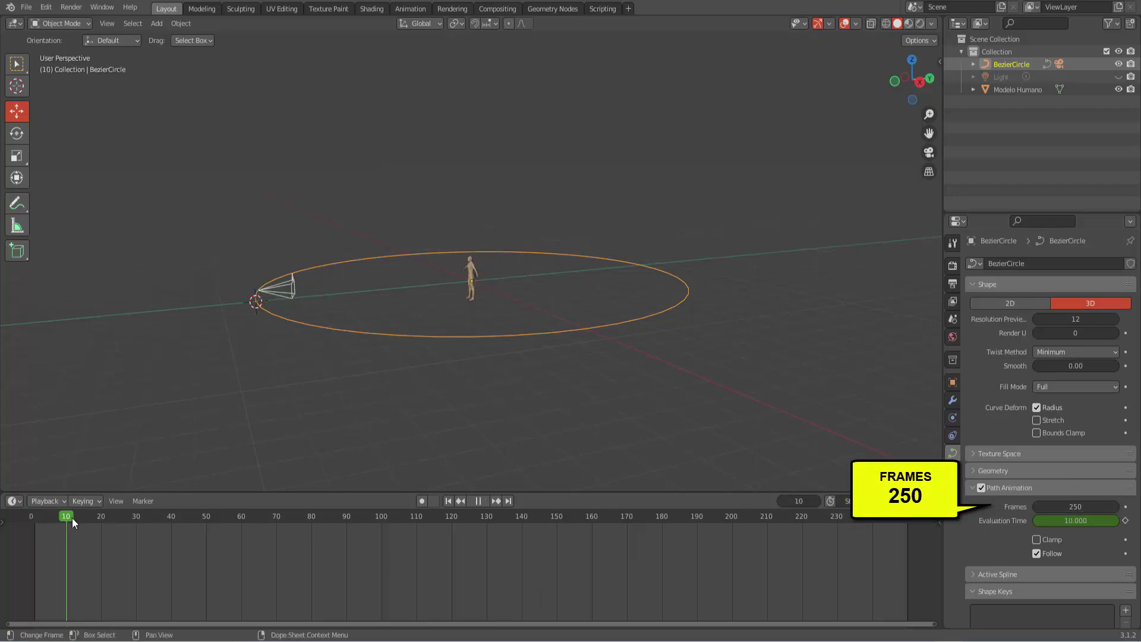
mouse_move(122, 518)
left_mouse_down()
mouse_move(682, 540)
mouse_move(906, 536)
left_mouse_up()
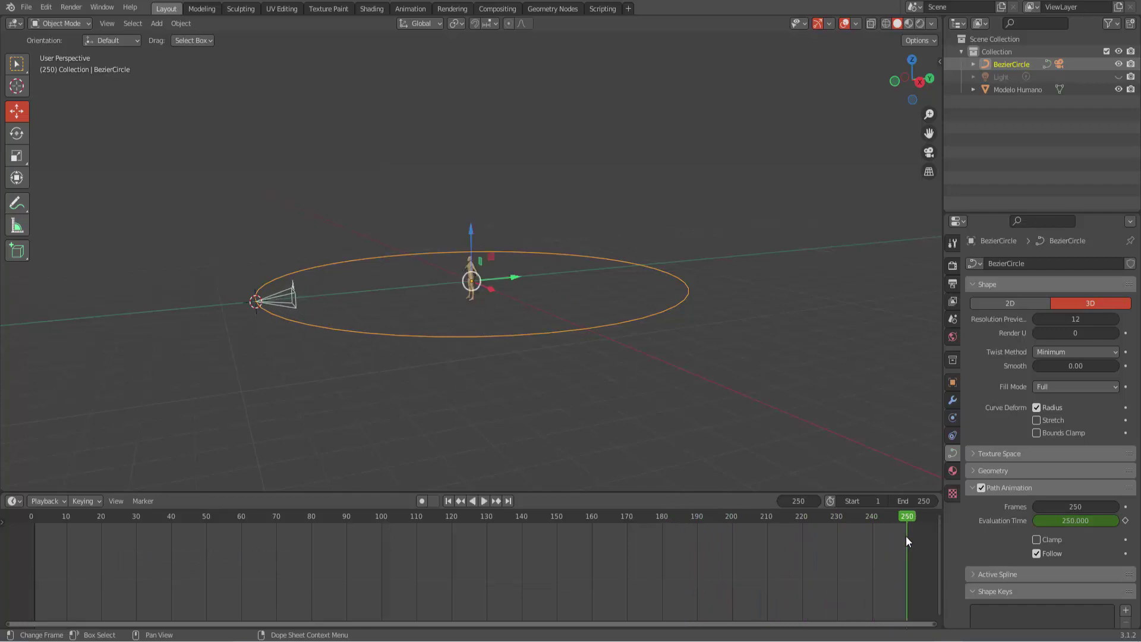
Keyframe the Bezier circle's path animation at frames 1 and 250, then play the camera's orbit.
key("shift+Left")
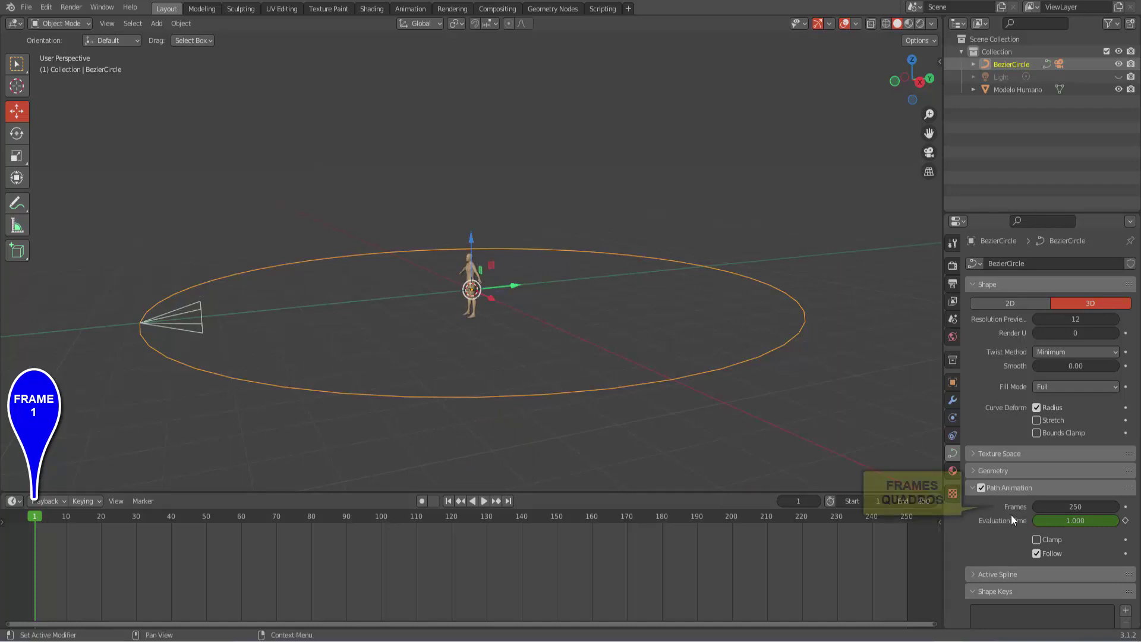
left_click(1125, 507)
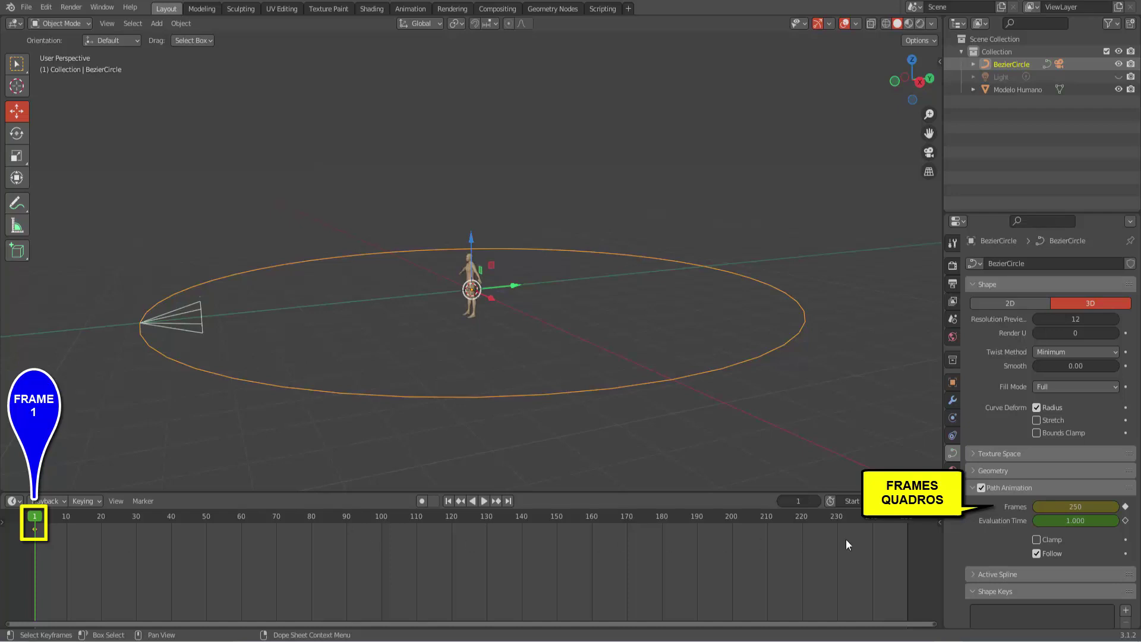
left_click(907, 516)
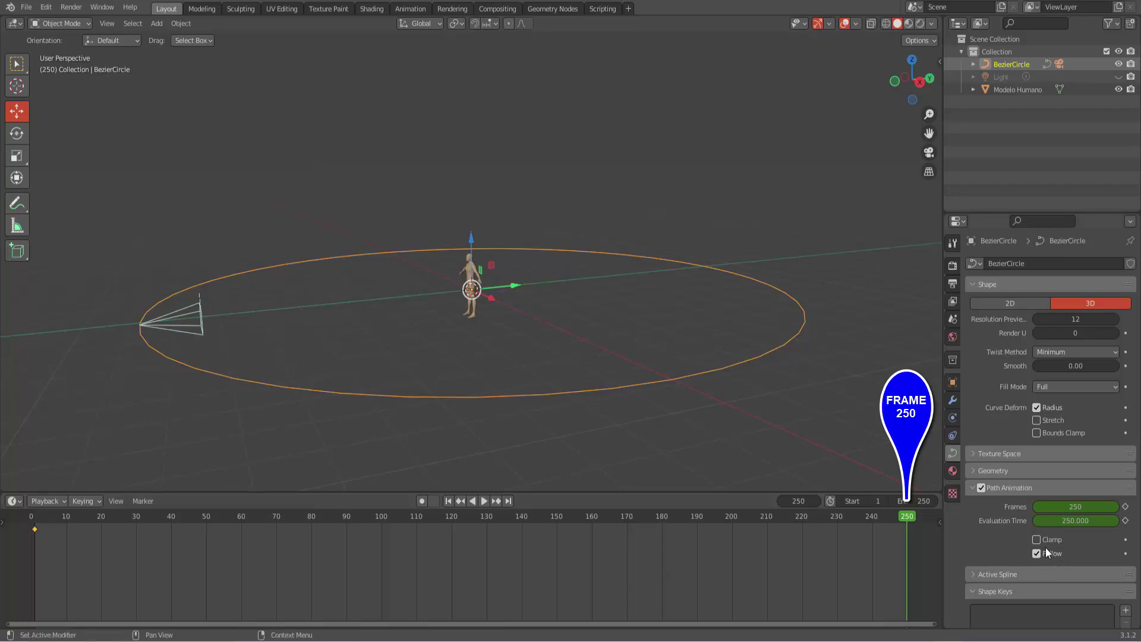
left_click(1124, 507)
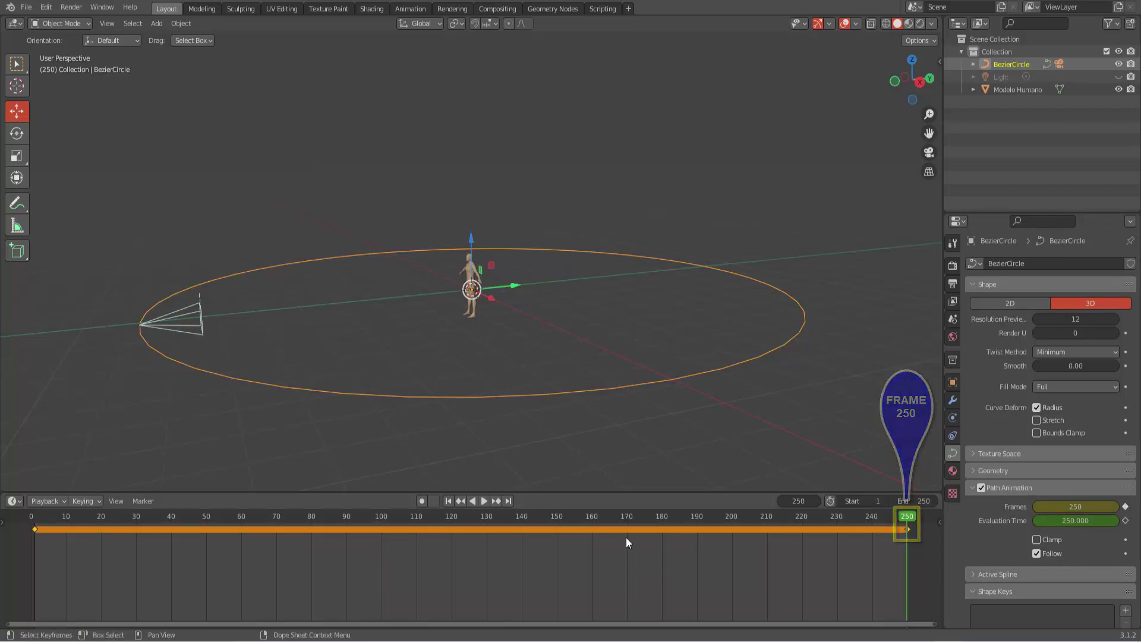
left_click(484, 501)
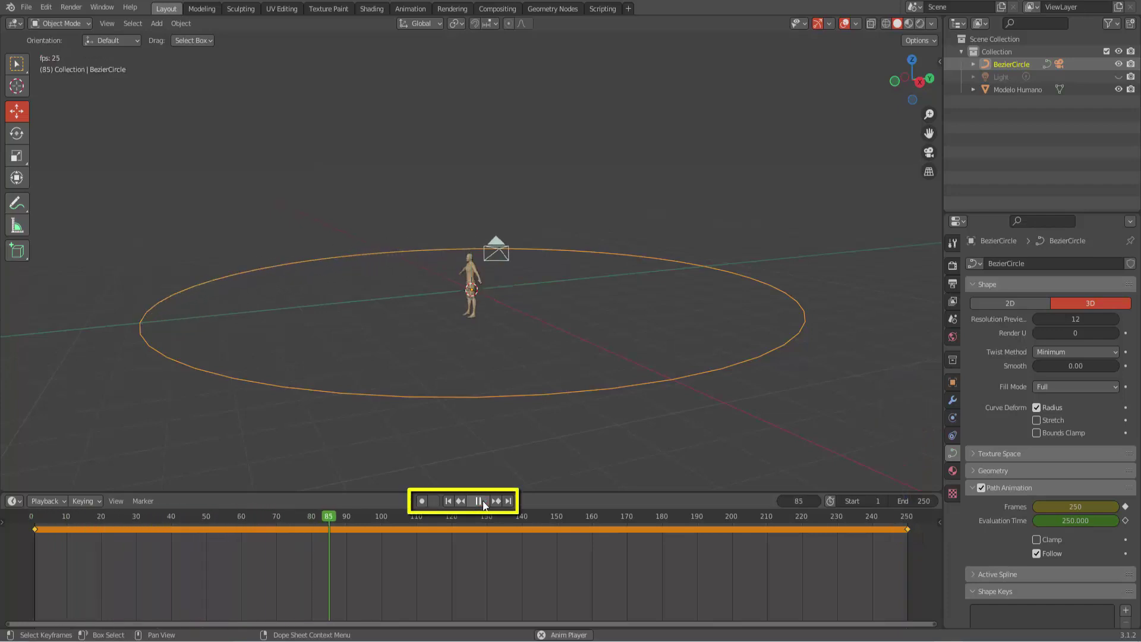
left_click(483, 501)
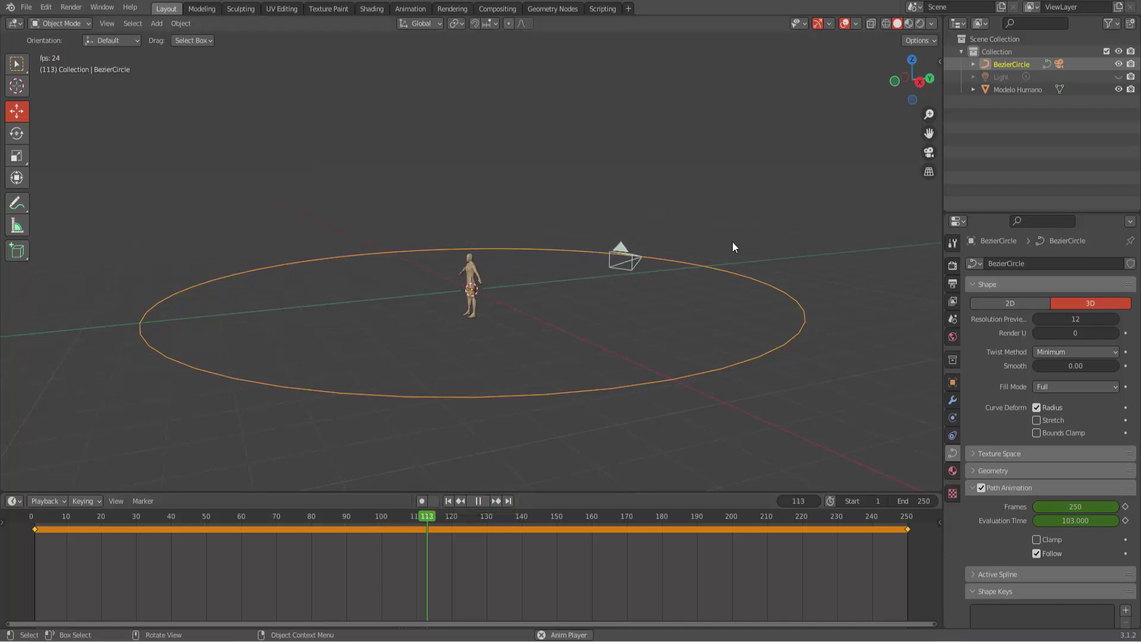
left_click(929, 153)
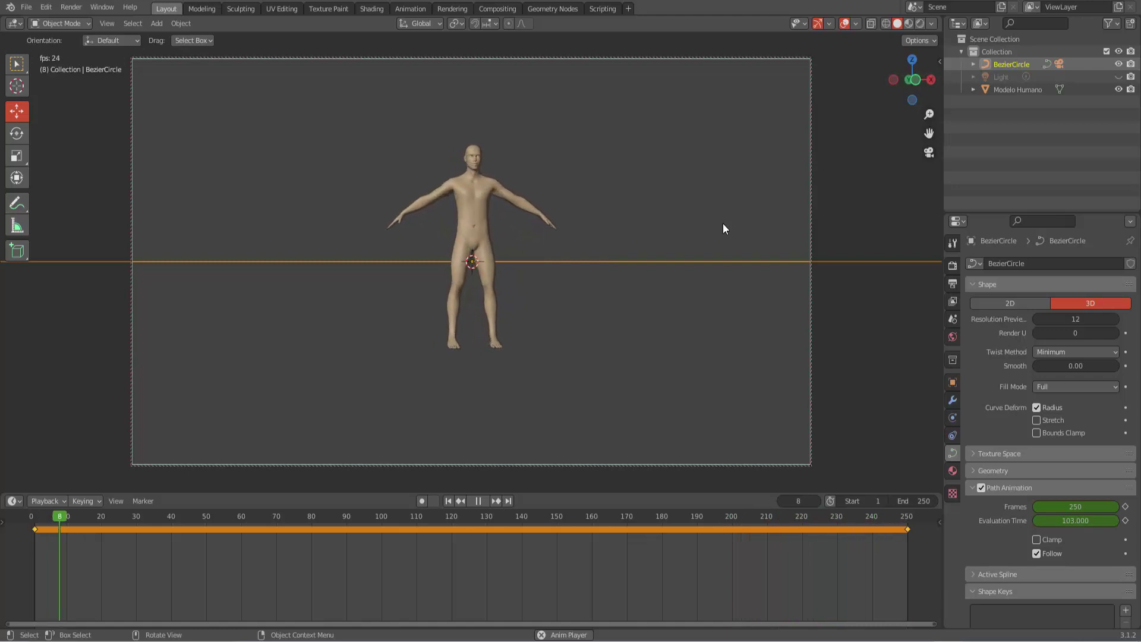
left_click(479, 501)
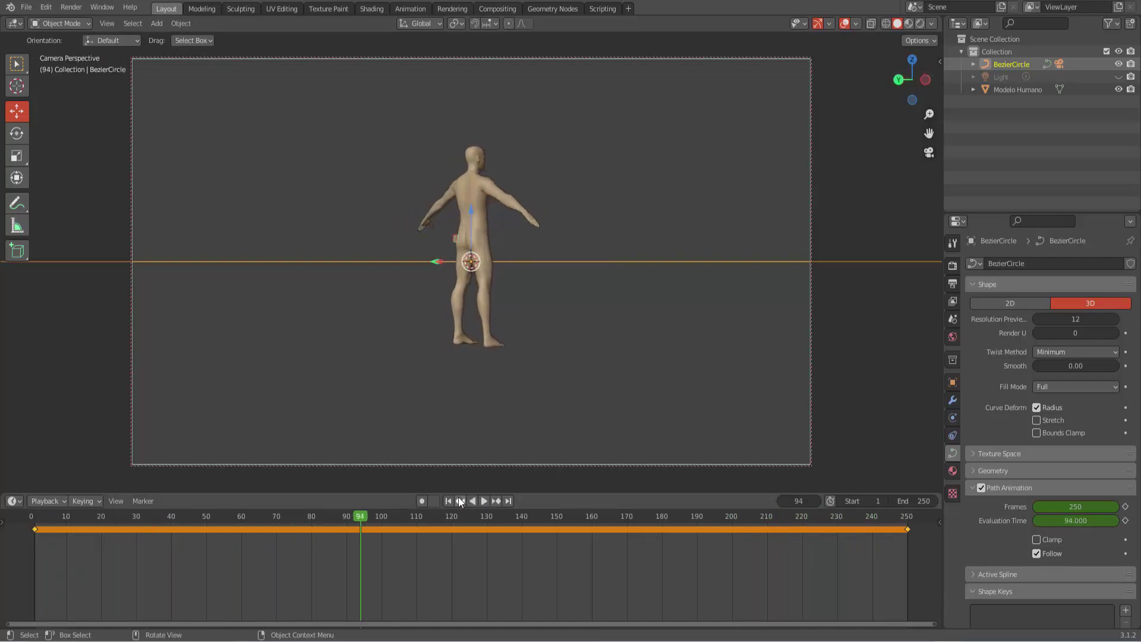
left_click(928, 152)
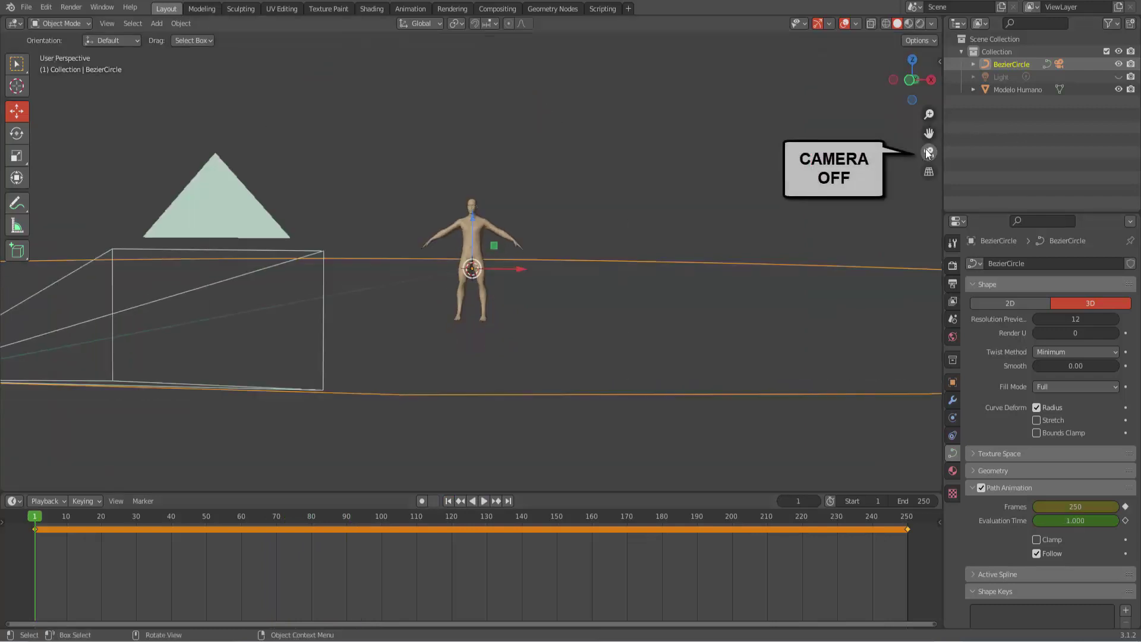
scroll(605, 280, "down", 1)
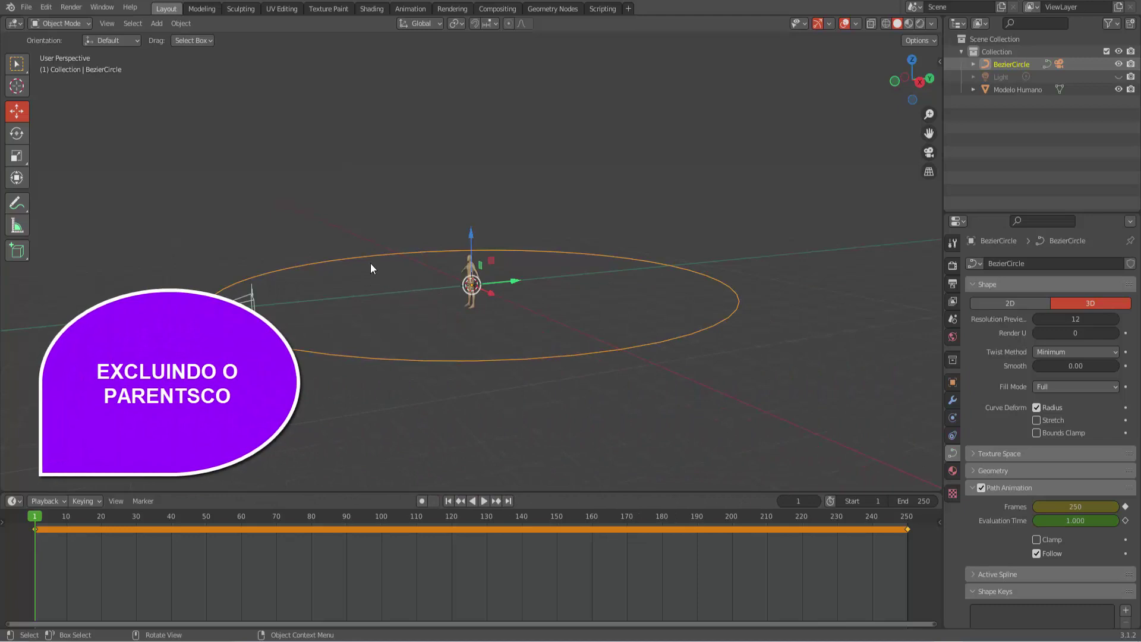
left_click(248, 302)
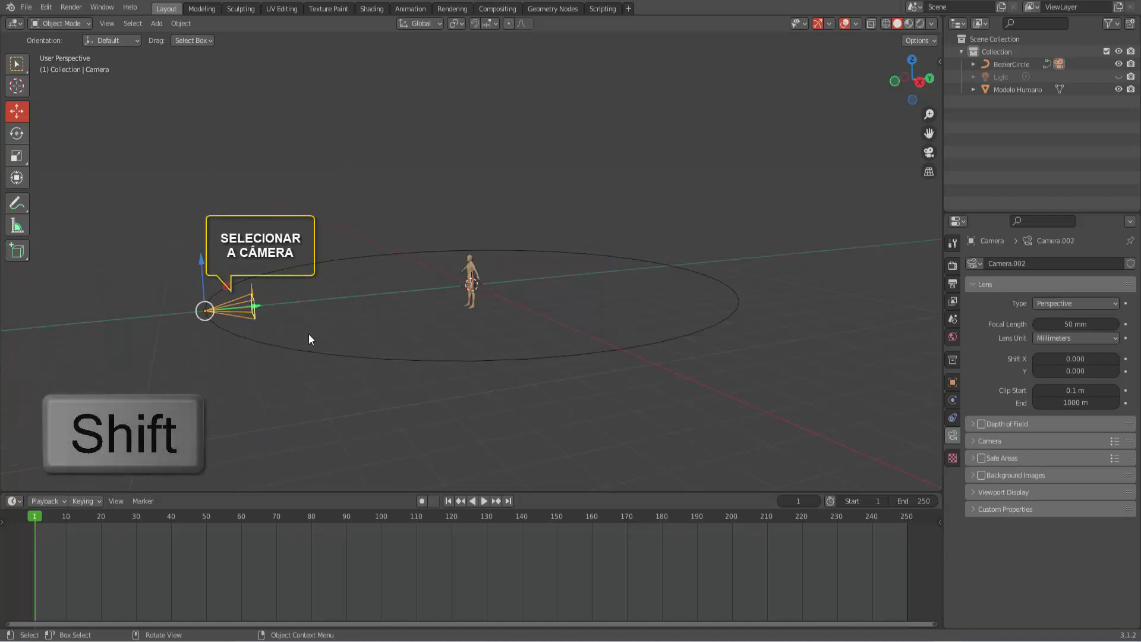
left_click(334, 357, "shift")
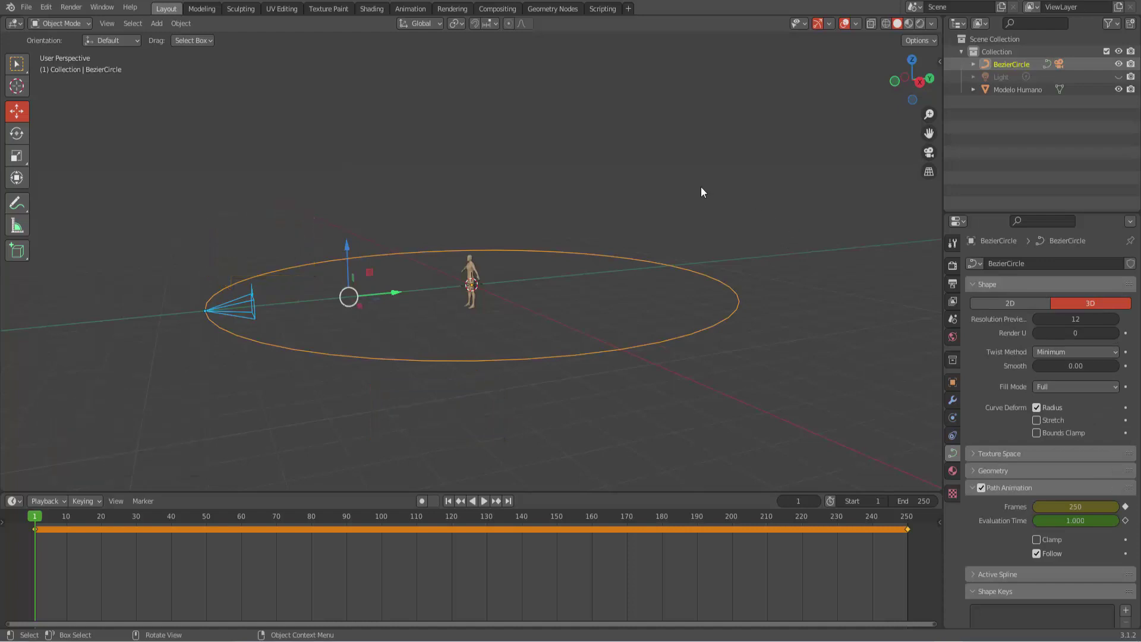
key("alt+p")
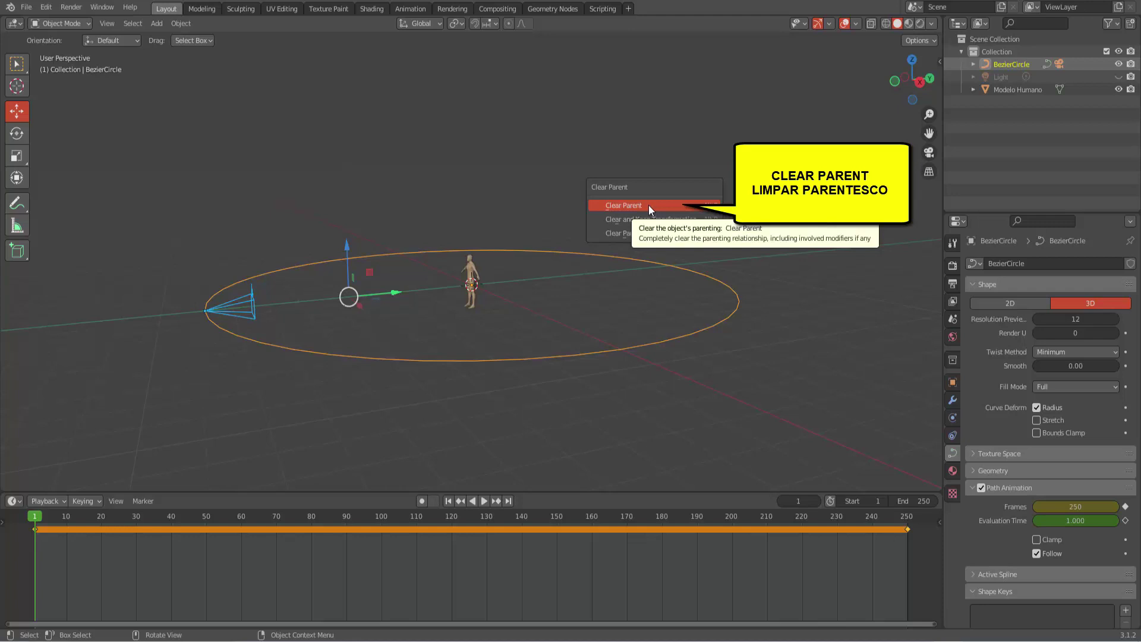
left_click(643, 204)
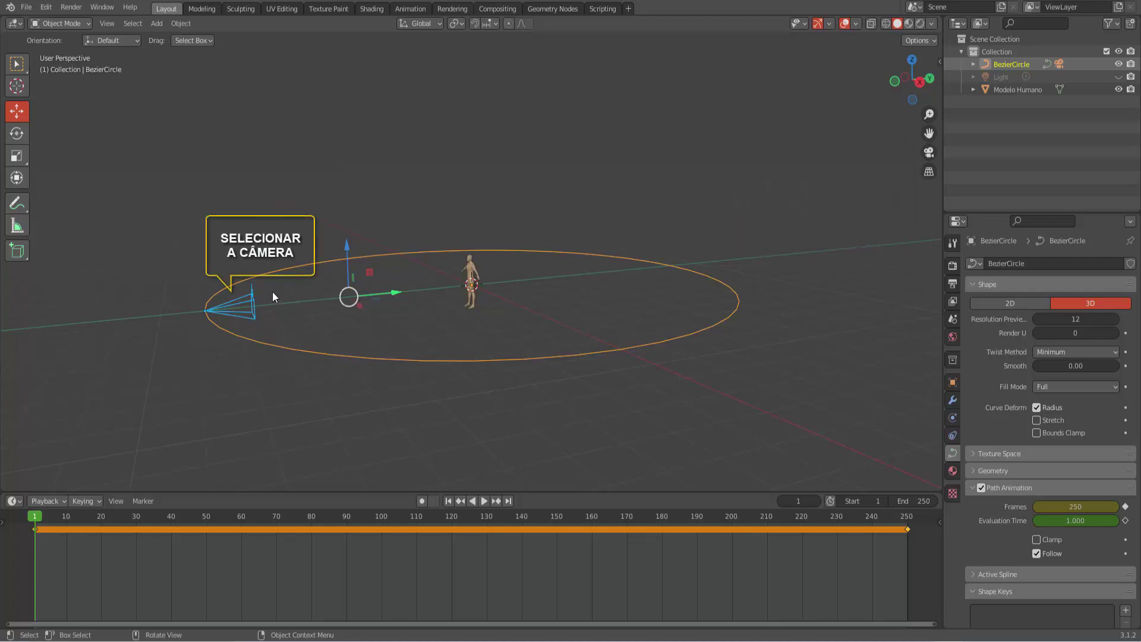
left_click(251, 305)
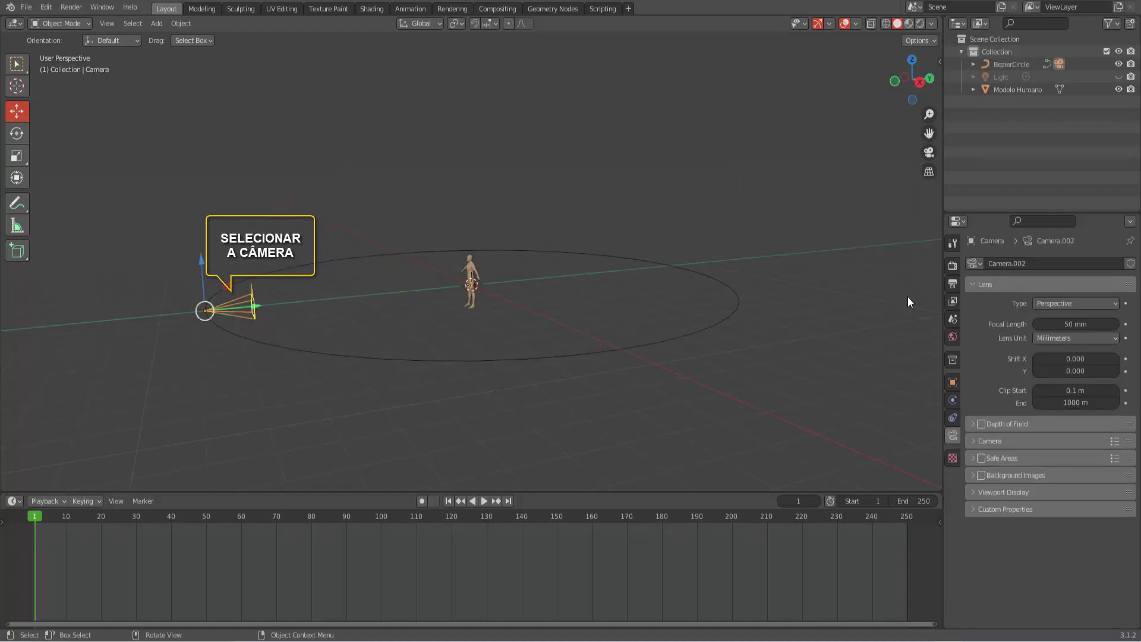
Clear BezierCircle as the camera's parent in Relations and check that playback leaves it still.
left_click(952, 383)
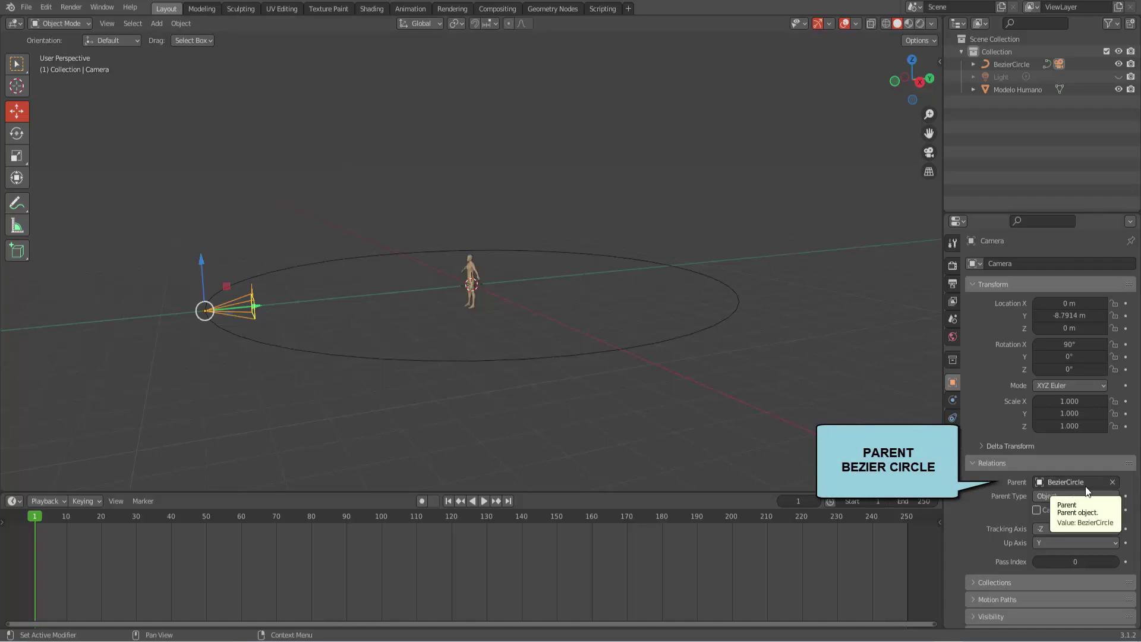
left_click(1113, 482)
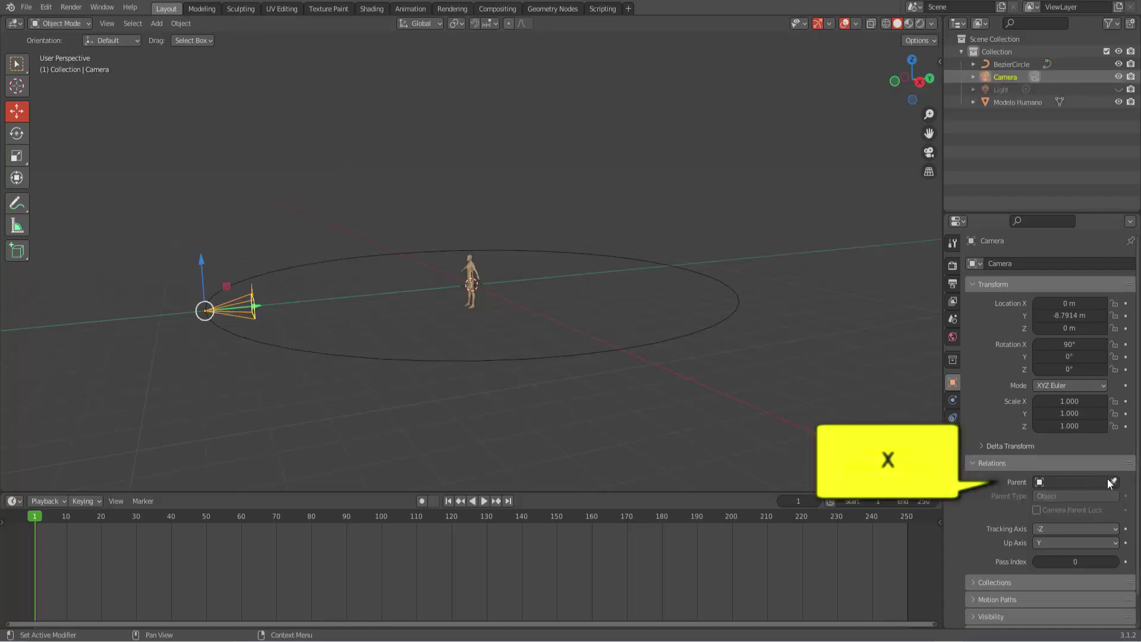
left_click(485, 501)
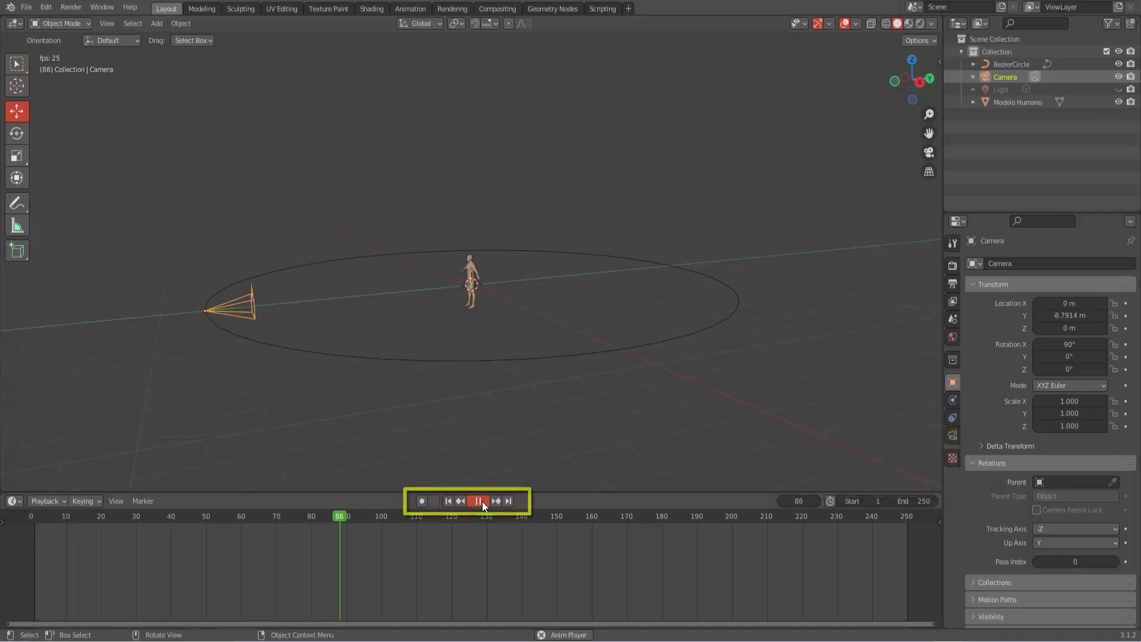
left_click(479, 500)
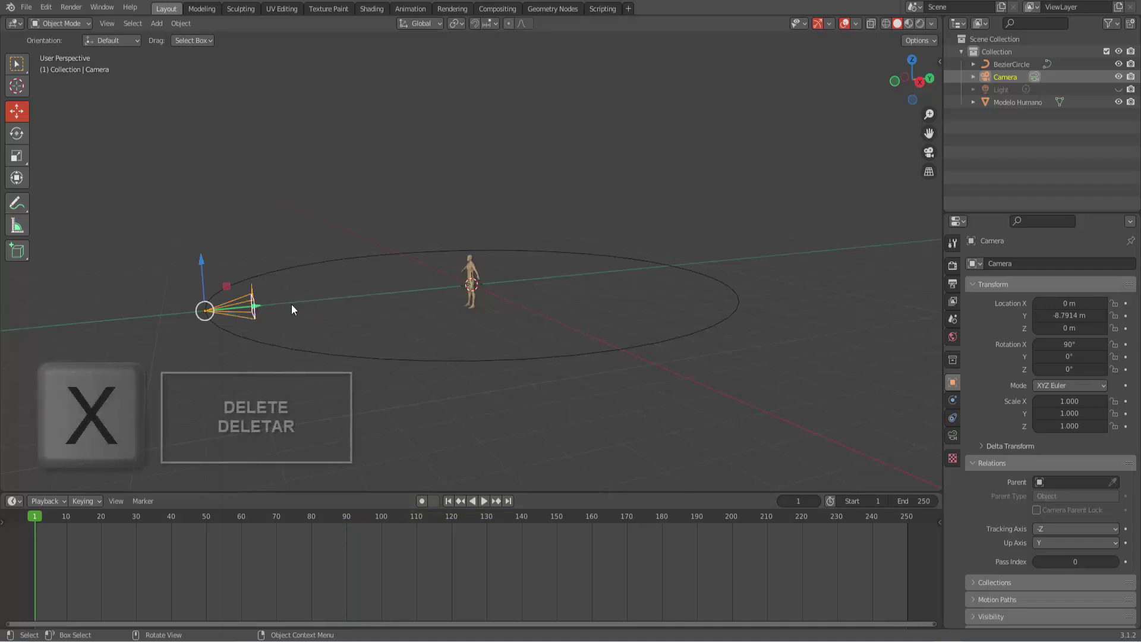
Delete the old camera and add a new camera at the scene centre.
key("x")
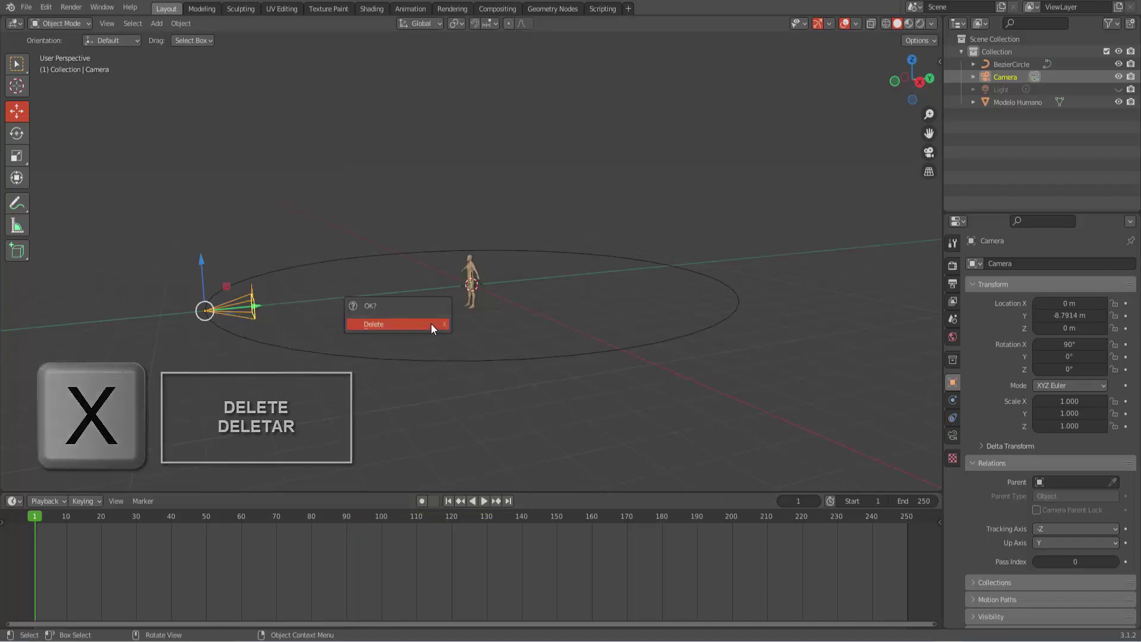
left_click(430, 323)
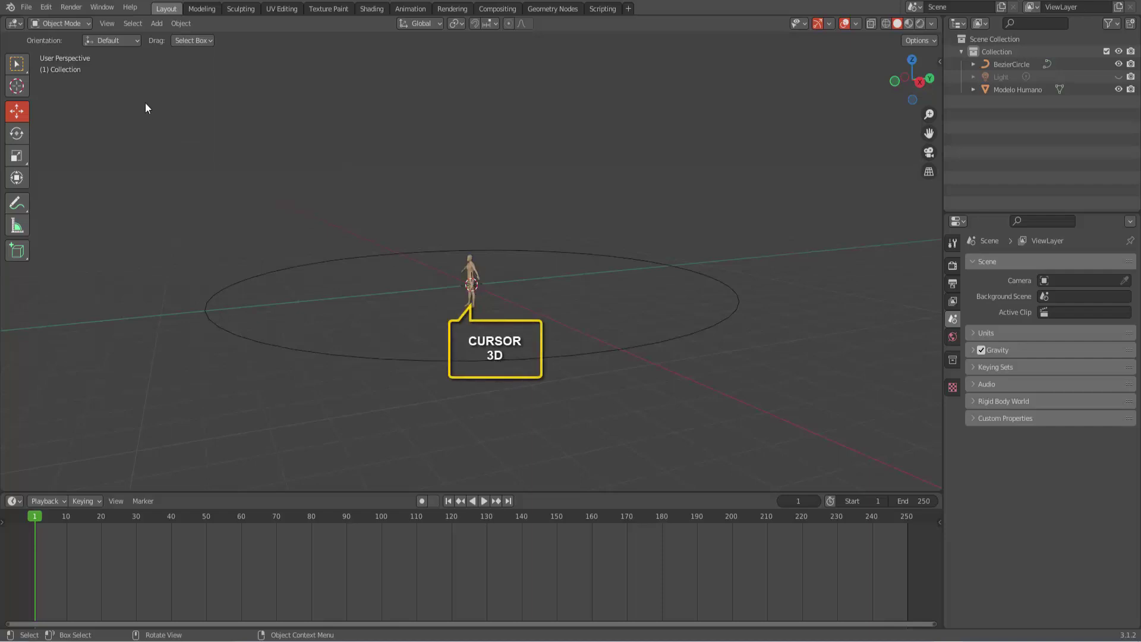
left_click(157, 24)
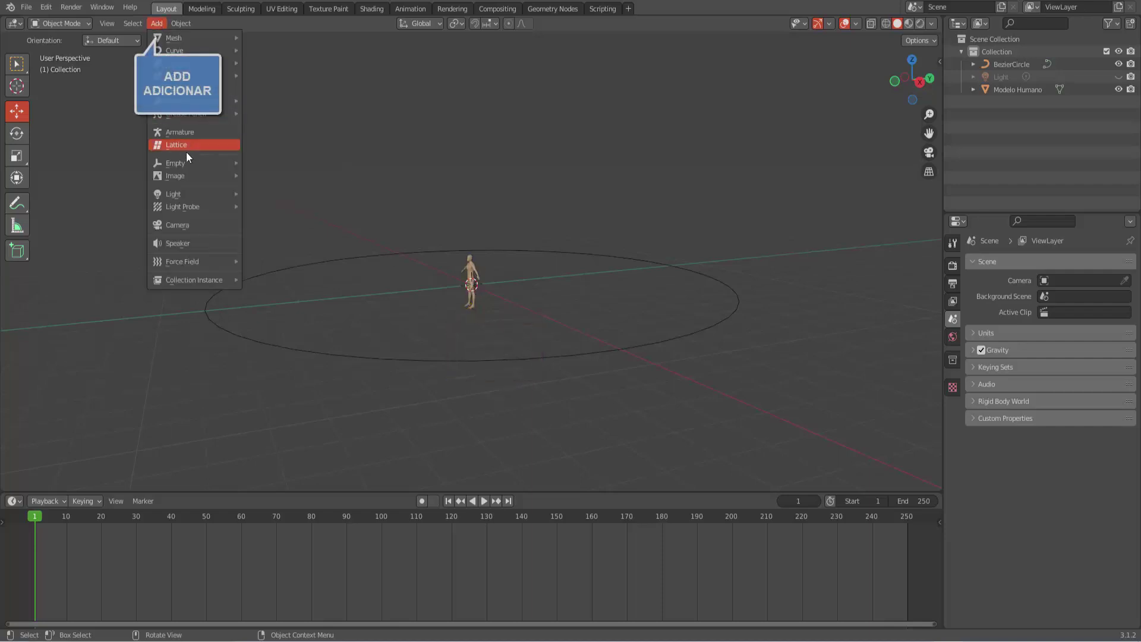
left_click(178, 225)
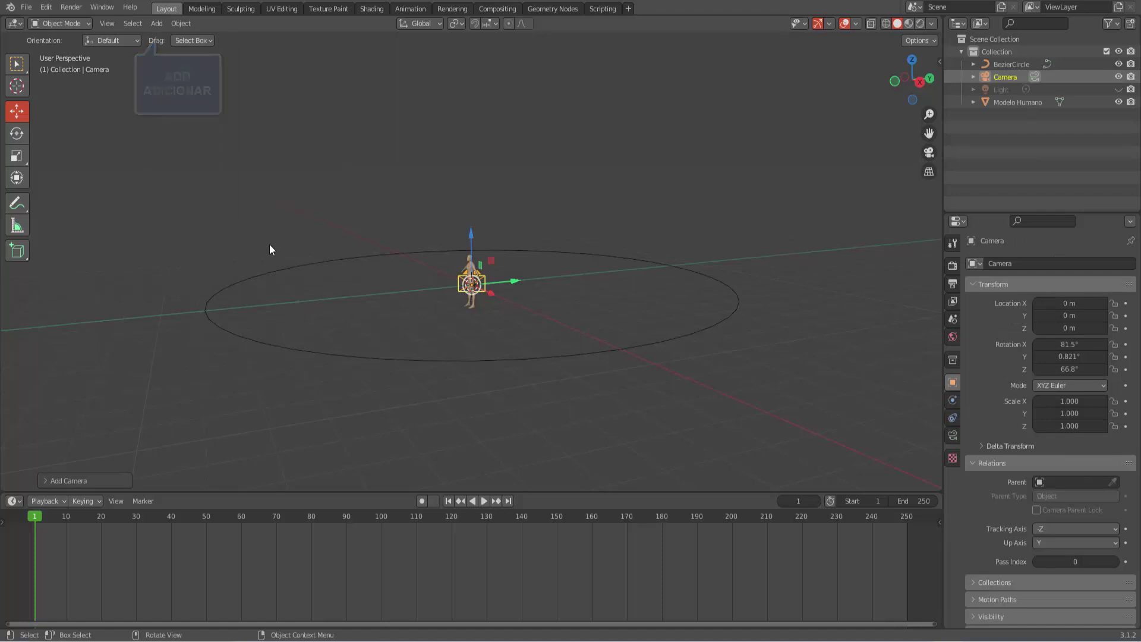
scroll(519, 301, "up", 1)
scroll(519, 301, "up", 3)
scroll(519, 301, "down", 3)
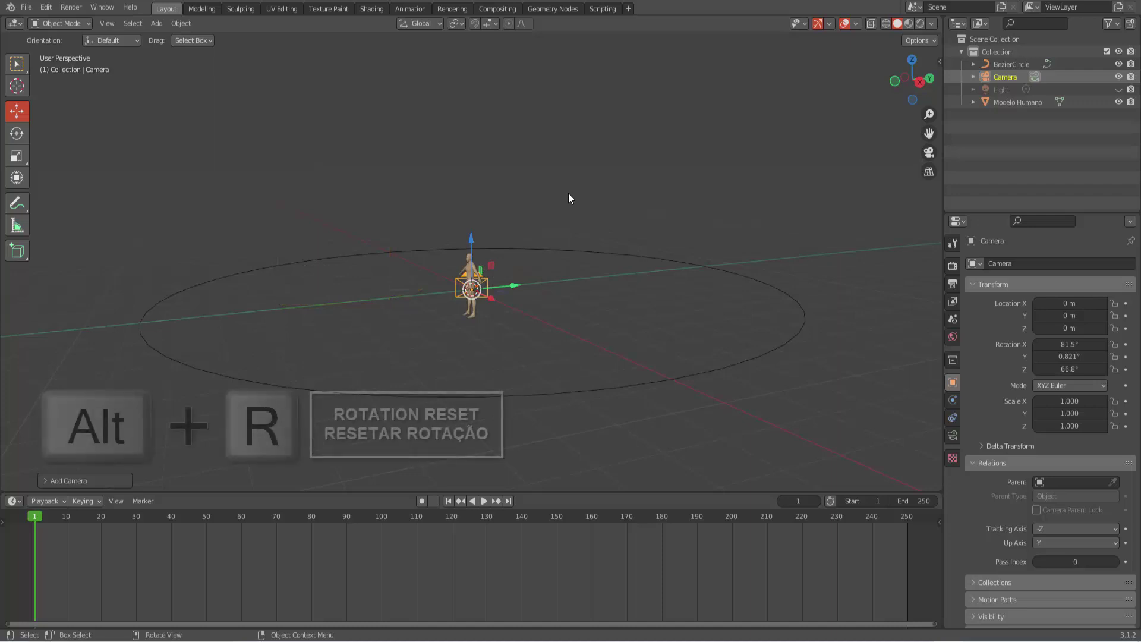
Clear the new camera's rotation, then rotate it 90° about the X axis.
key("alt+r")
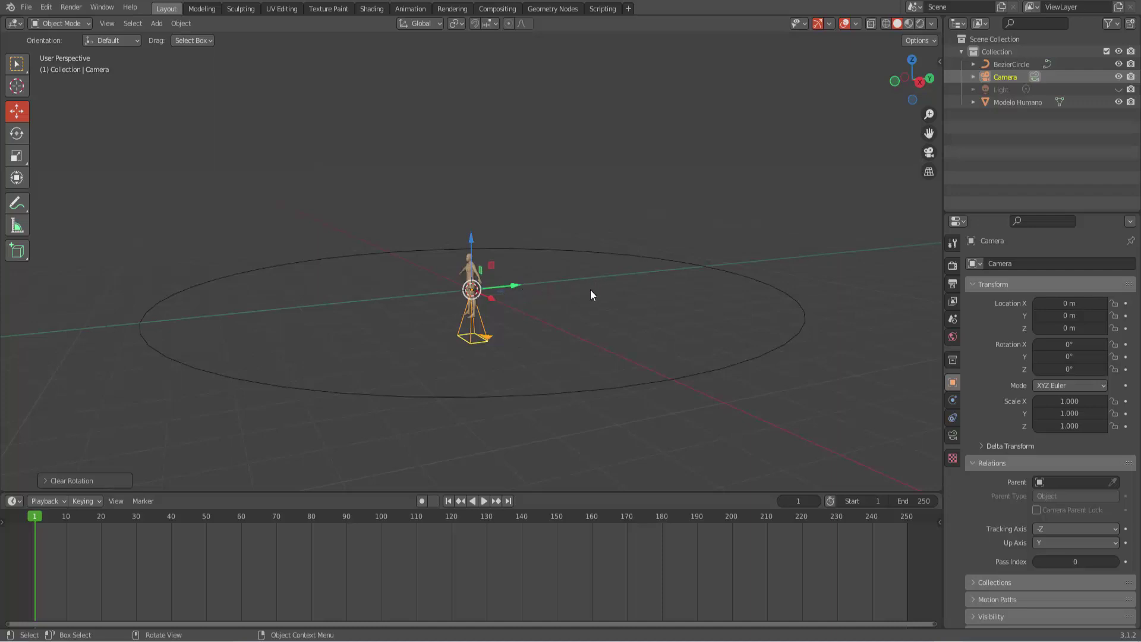
key("r")
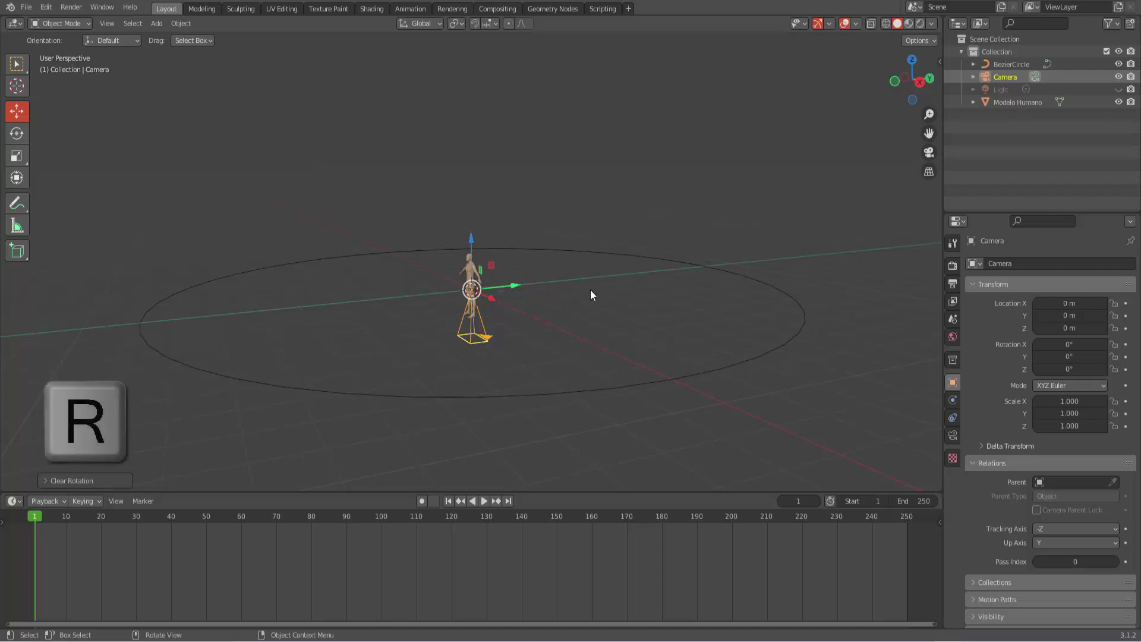
key("x")
key("9")
key("0")
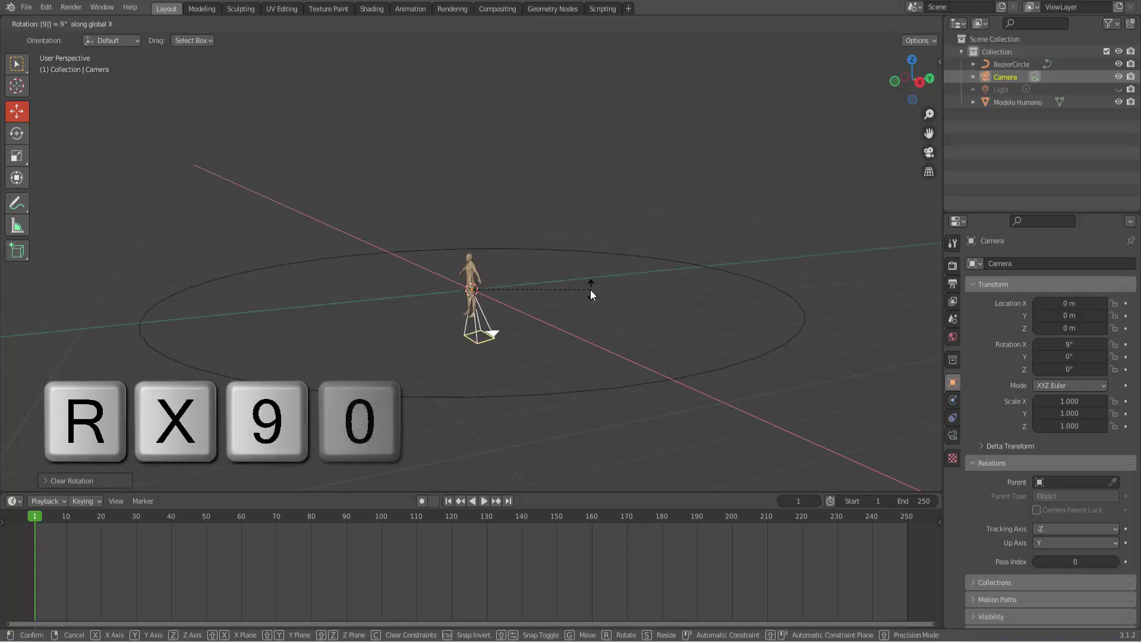
left_click(590, 290)
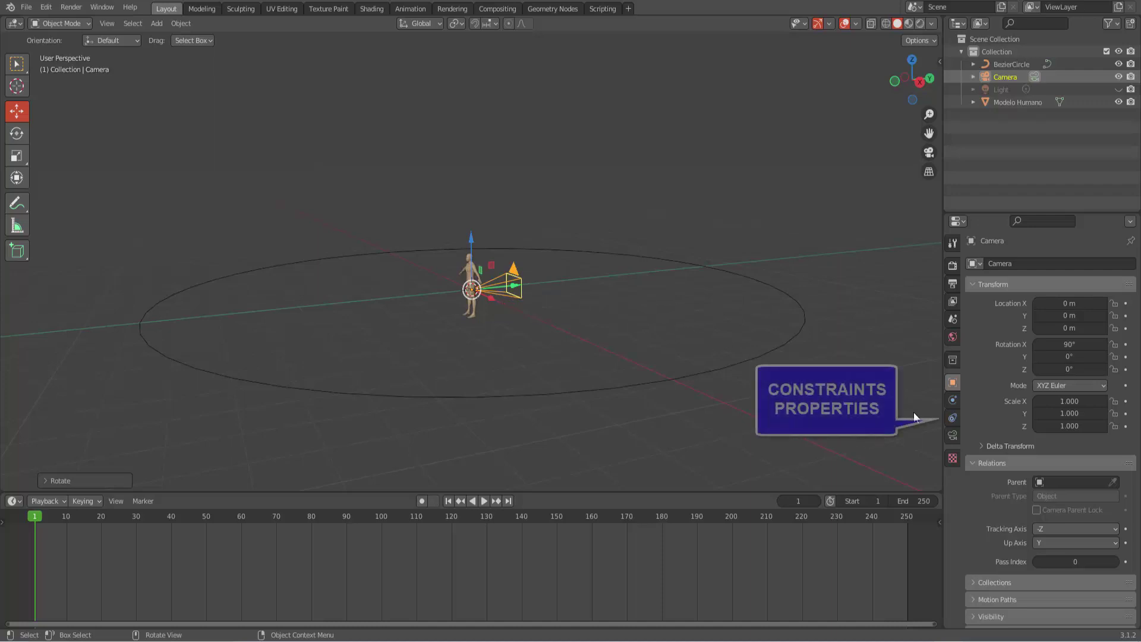
Give the camera a Follow Path constraint targeting BezierCircle and preview the orbit from frame 1.
left_click(952, 418)
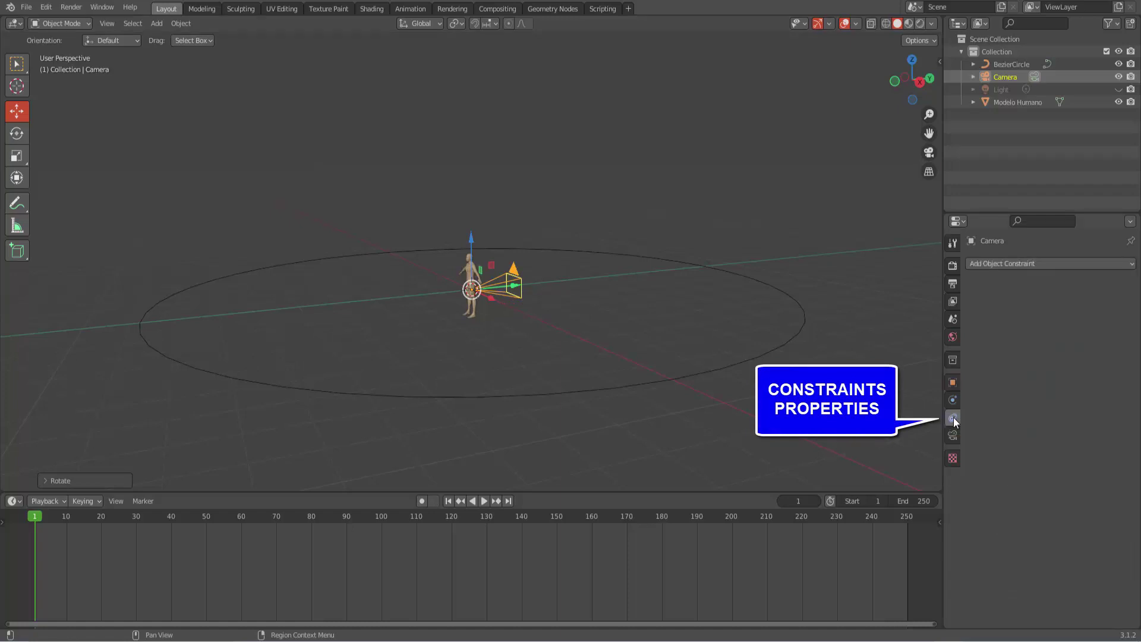
left_click(1085, 262)
left_click(1096, 354)
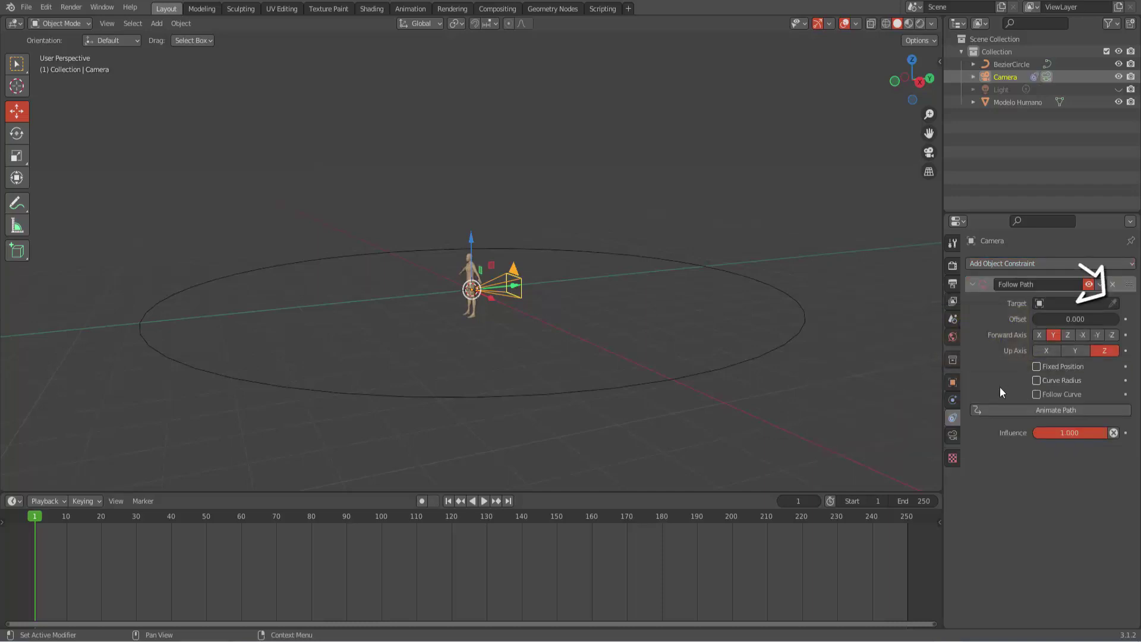
left_click(1111, 303)
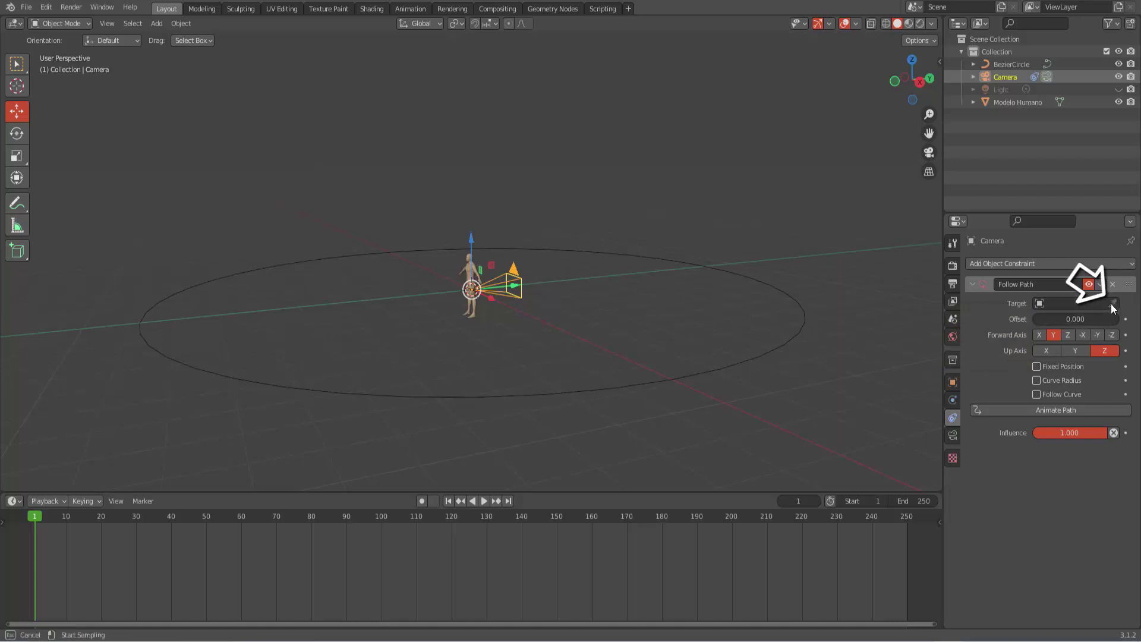
left_click(677, 254)
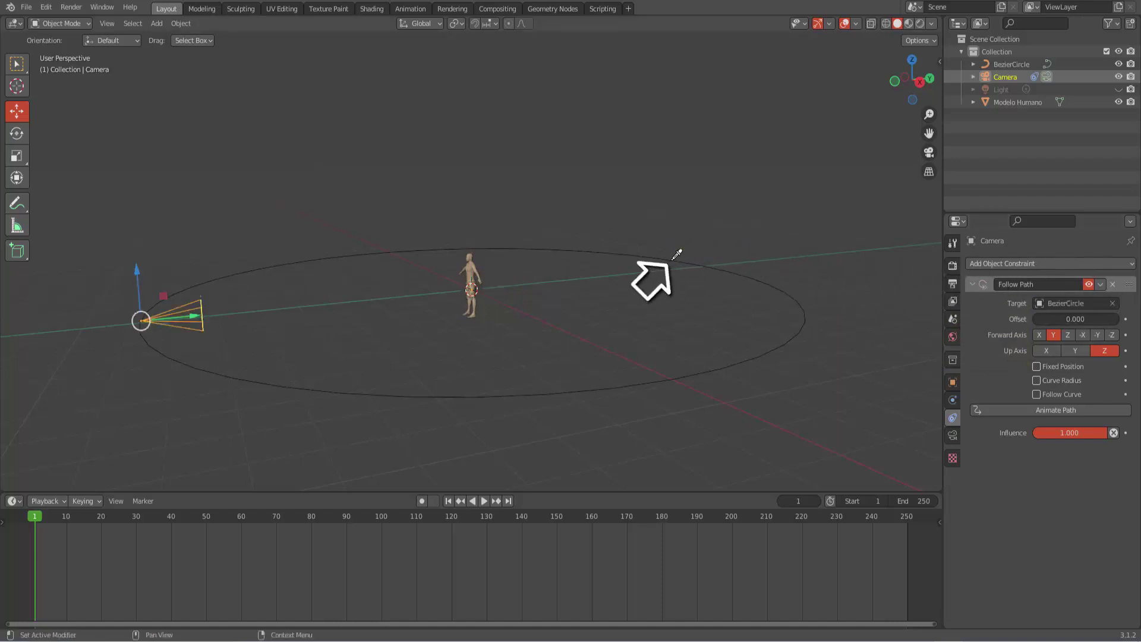
left_click(483, 501)
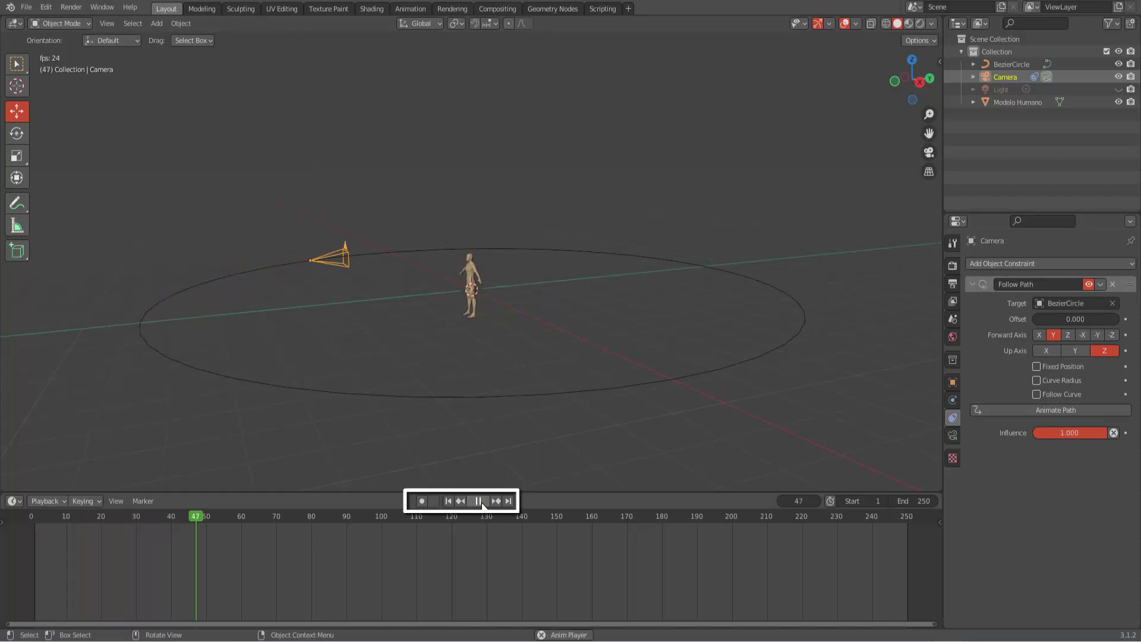
left_click(479, 501)
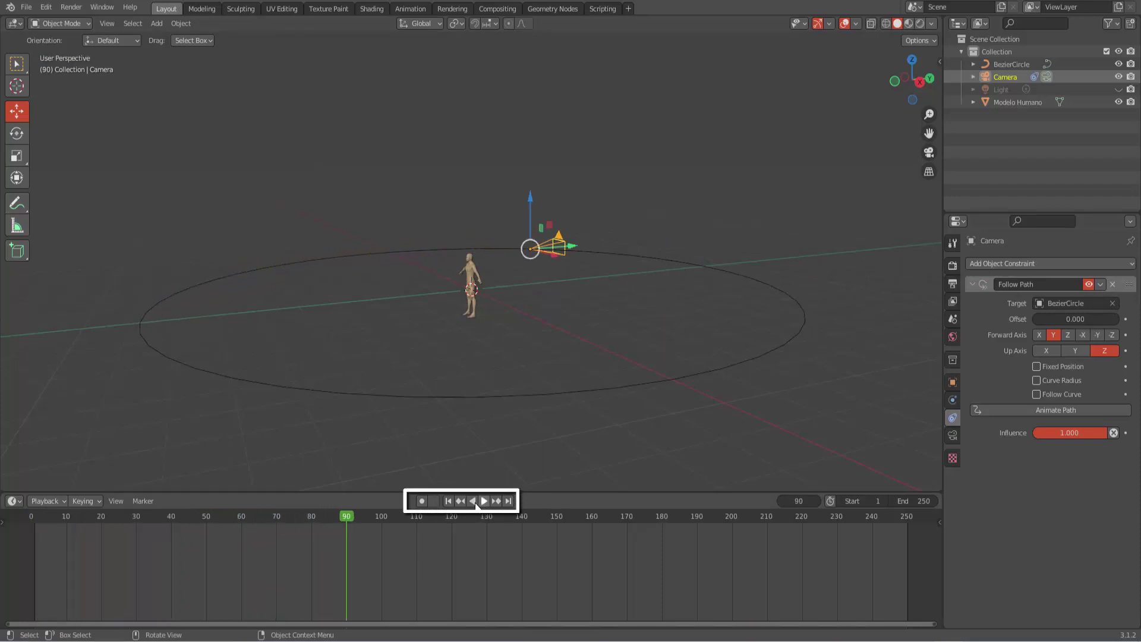
left_click(448, 501)
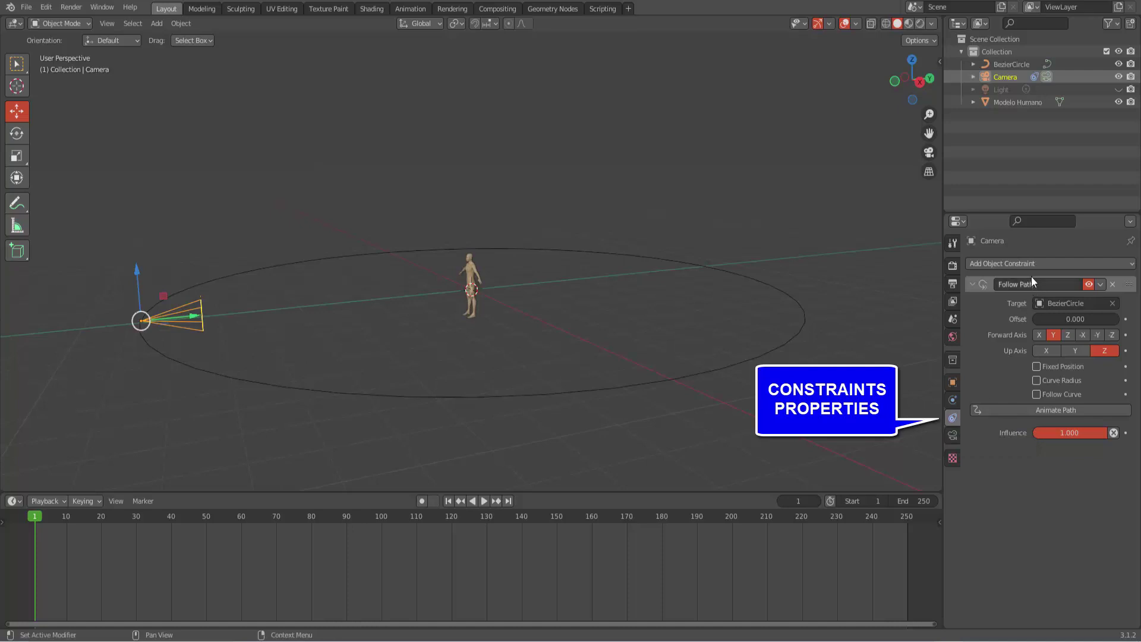
Add a Track To constraint aiming the camera at Modelo Humano, and check it through the camera view.
left_click(1022, 263)
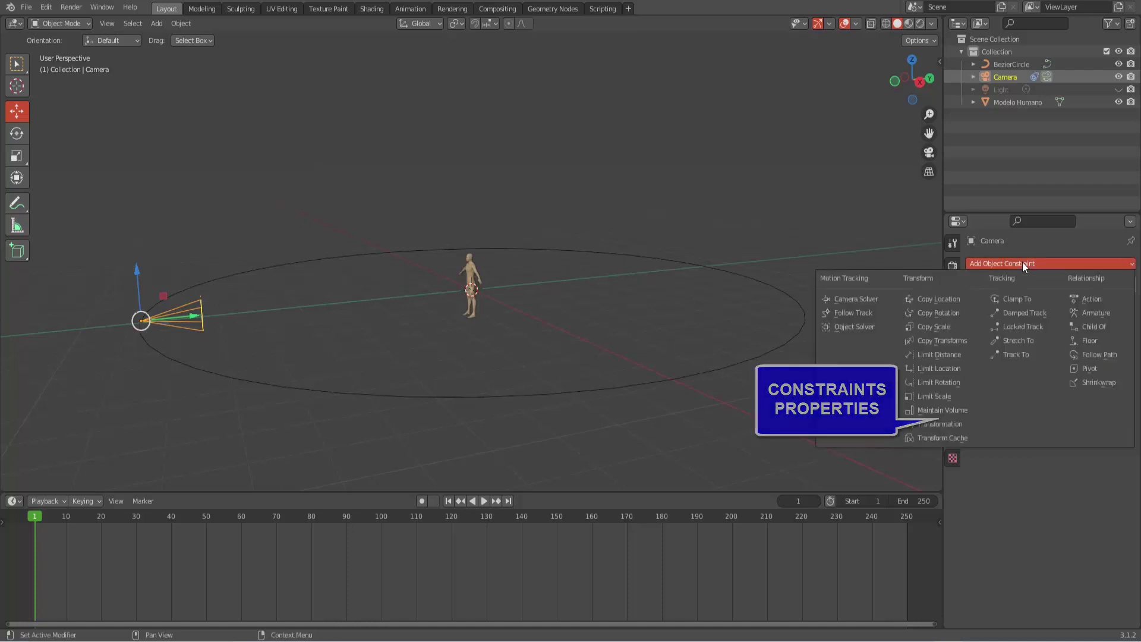
left_click(1017, 353)
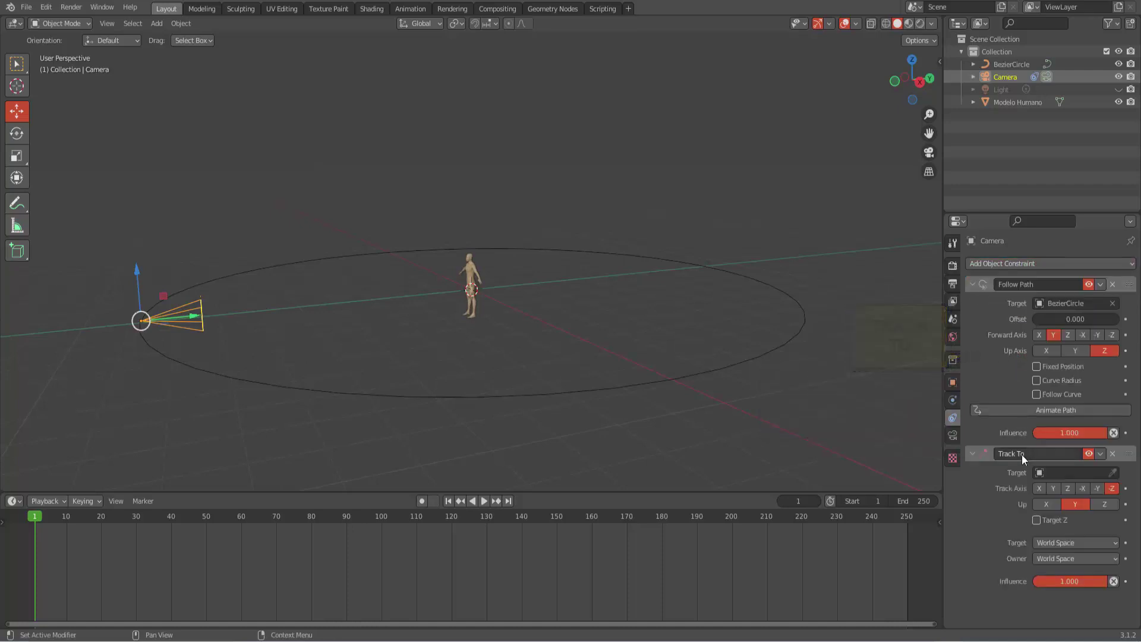
left_click(1111, 473)
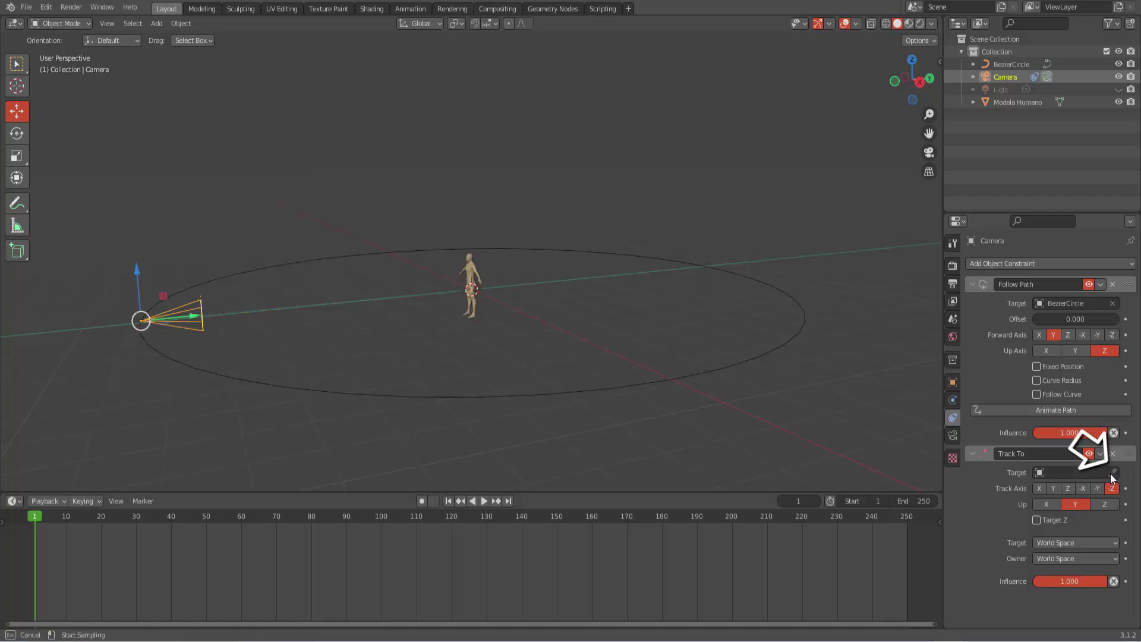
left_click(475, 257)
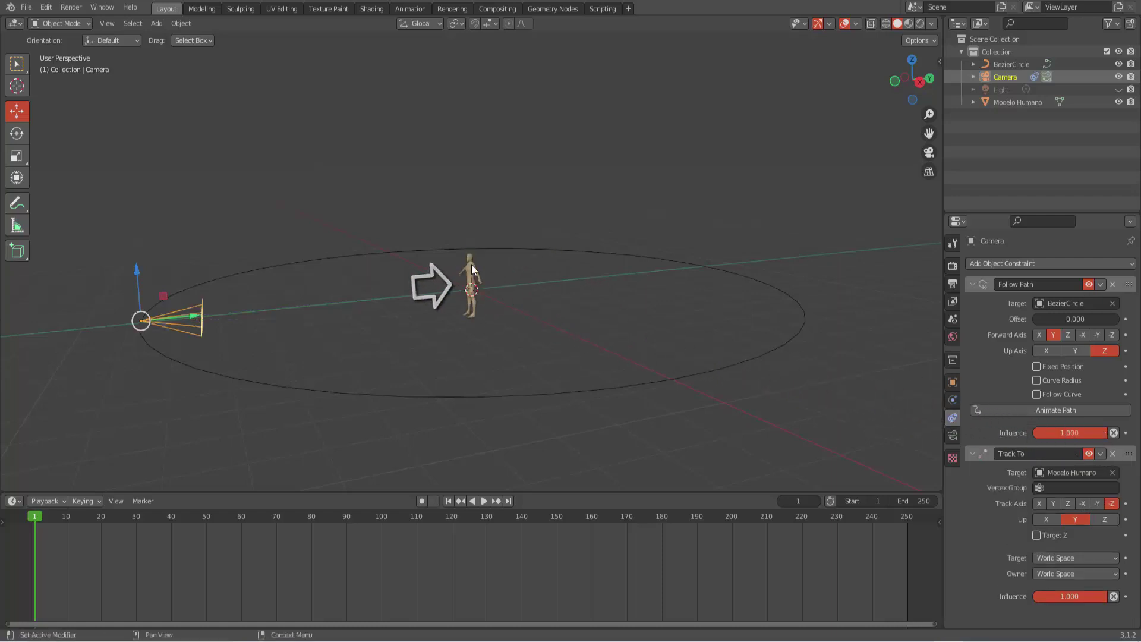
left_click(484, 501)
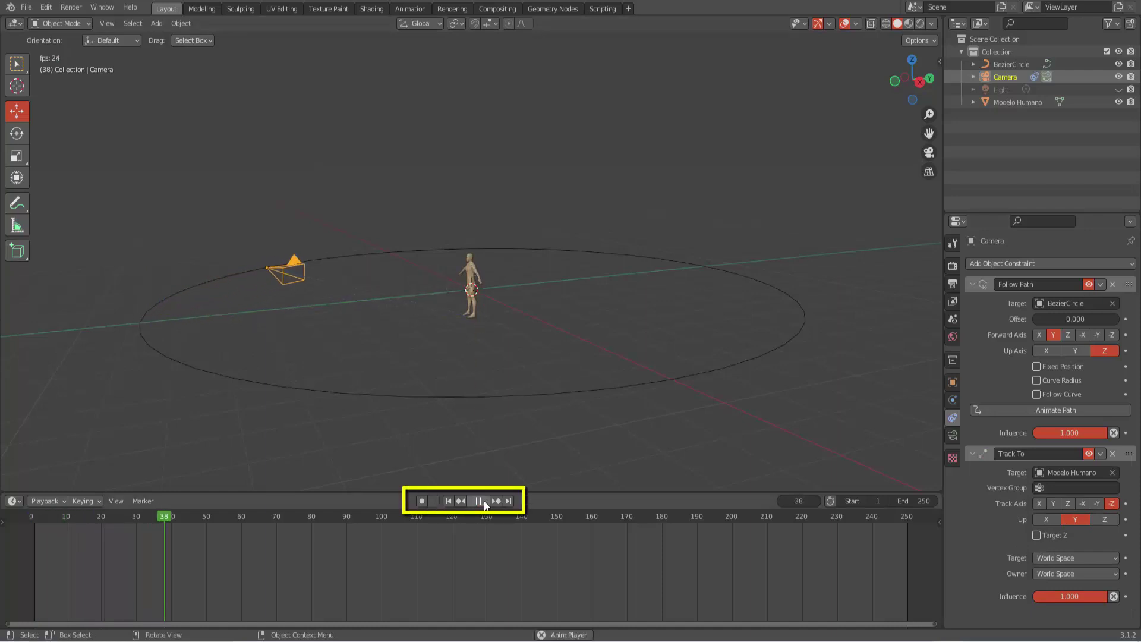
left_click(928, 153)
key("Escape")
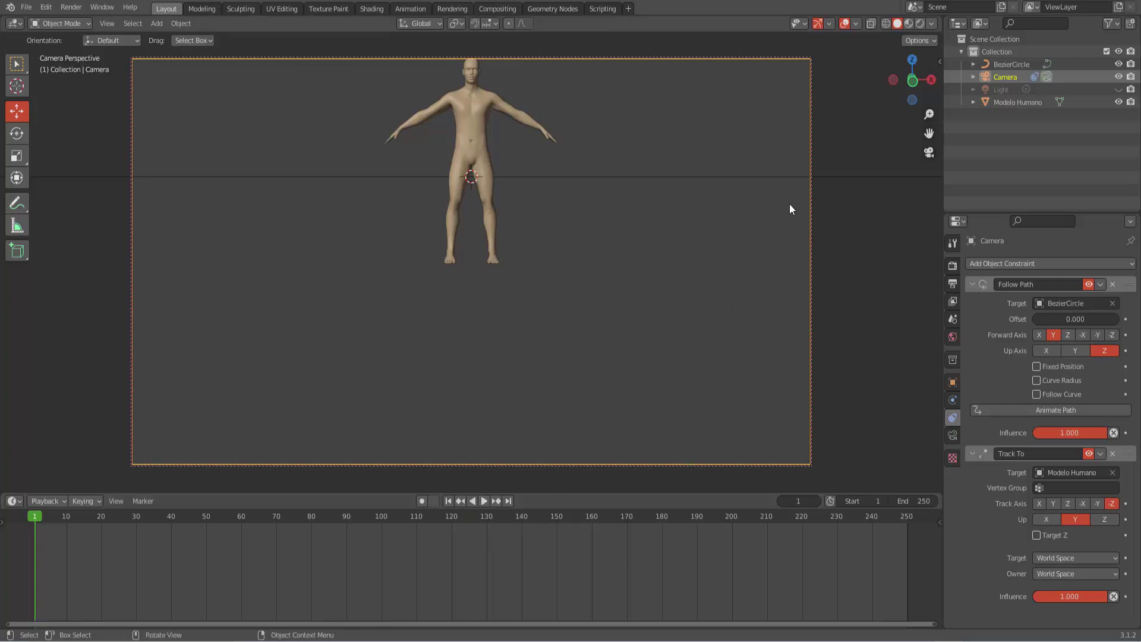
left_click(928, 154)
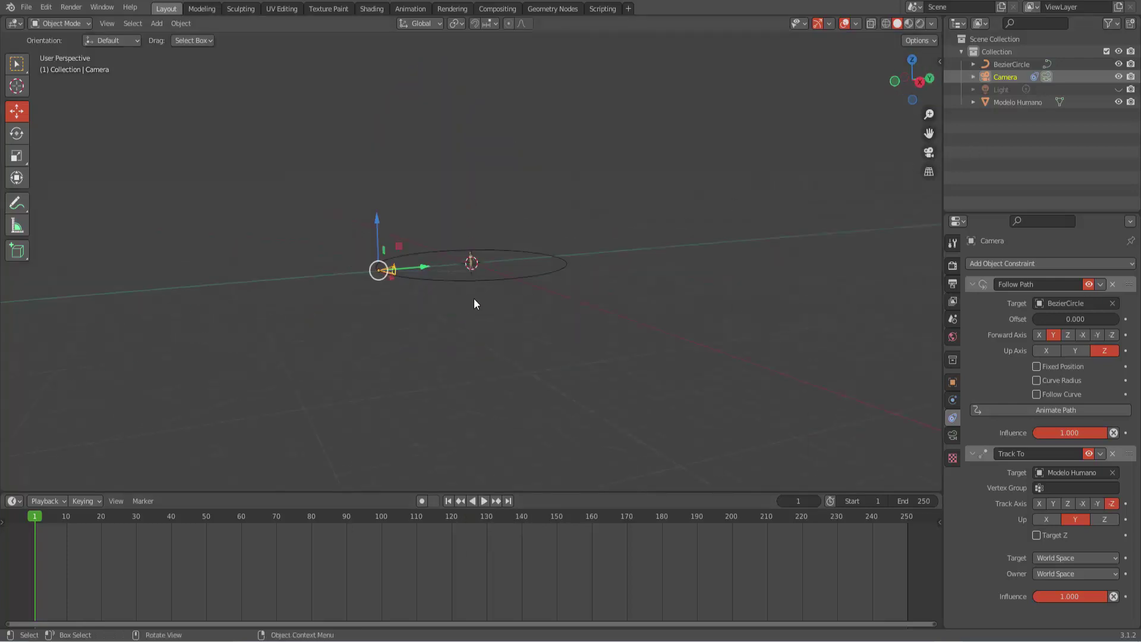
Move Modelo Humano's origin to its centre of mass, then view the figure through the camera.
scroll(481, 298, "up", 5)
scroll(481, 298, "up", 3)
scroll(482, 298, "up", 2)
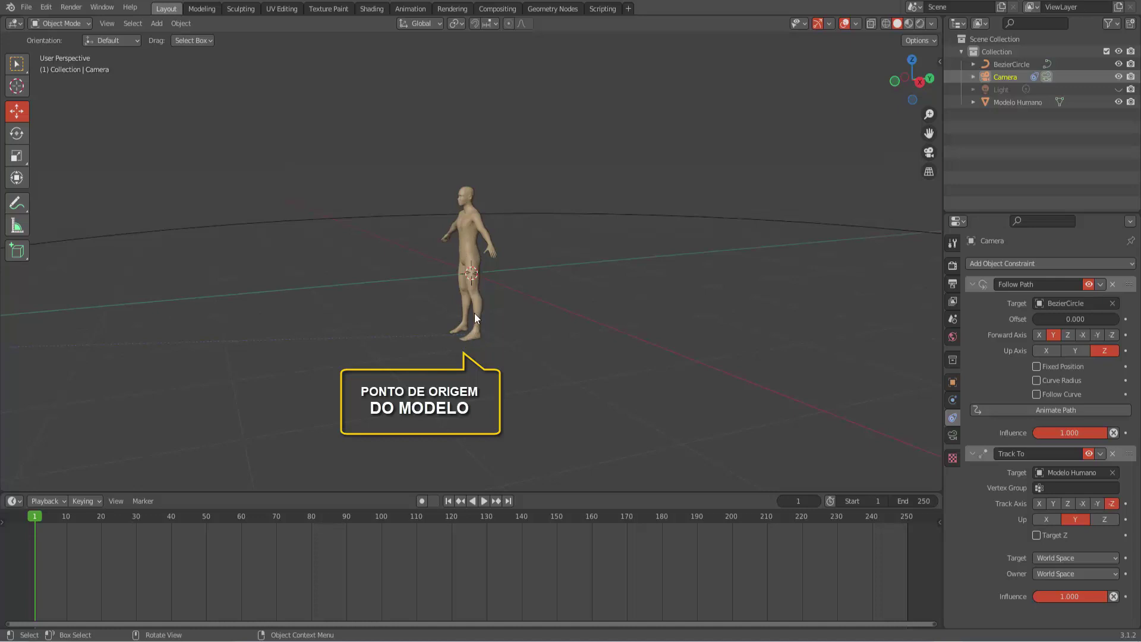
left_click(474, 314)
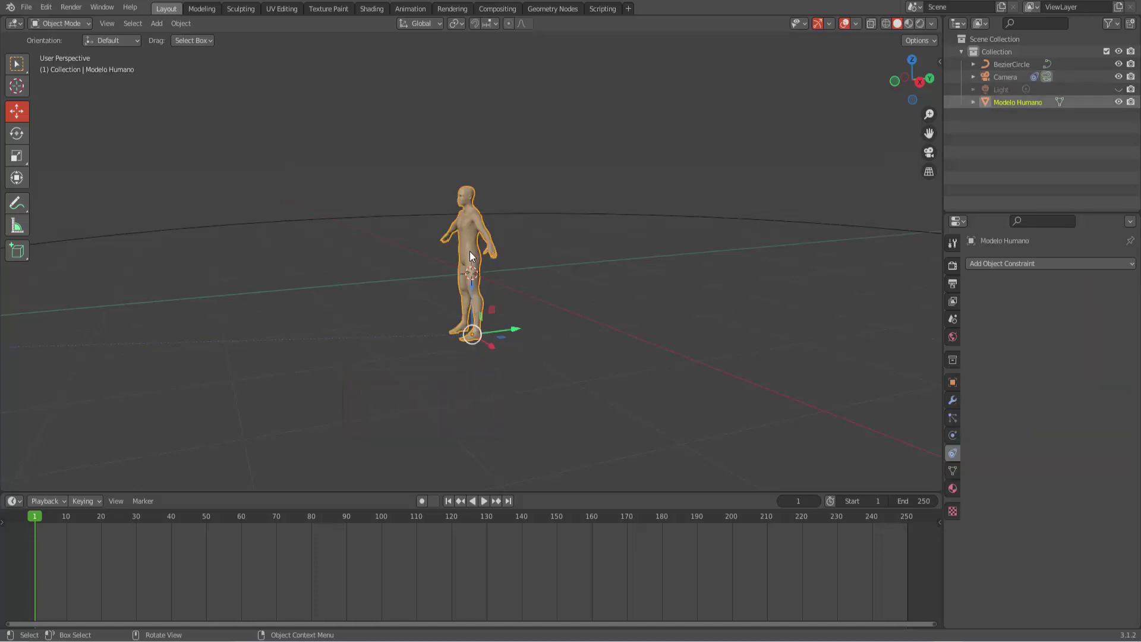
right_click(754, 164)
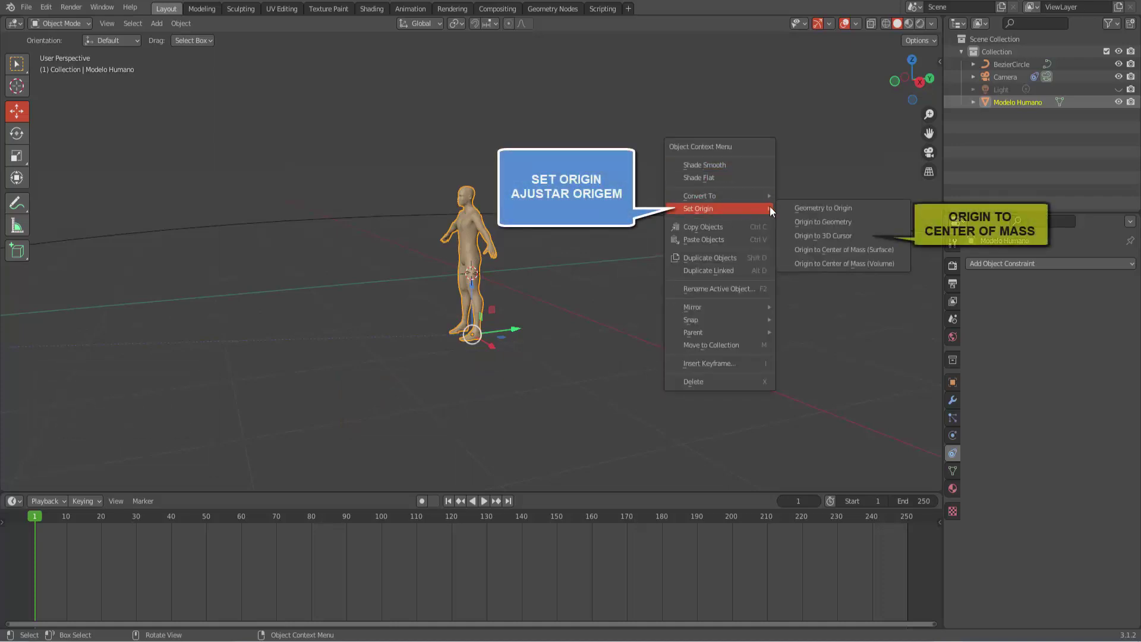
left_click(820, 250)
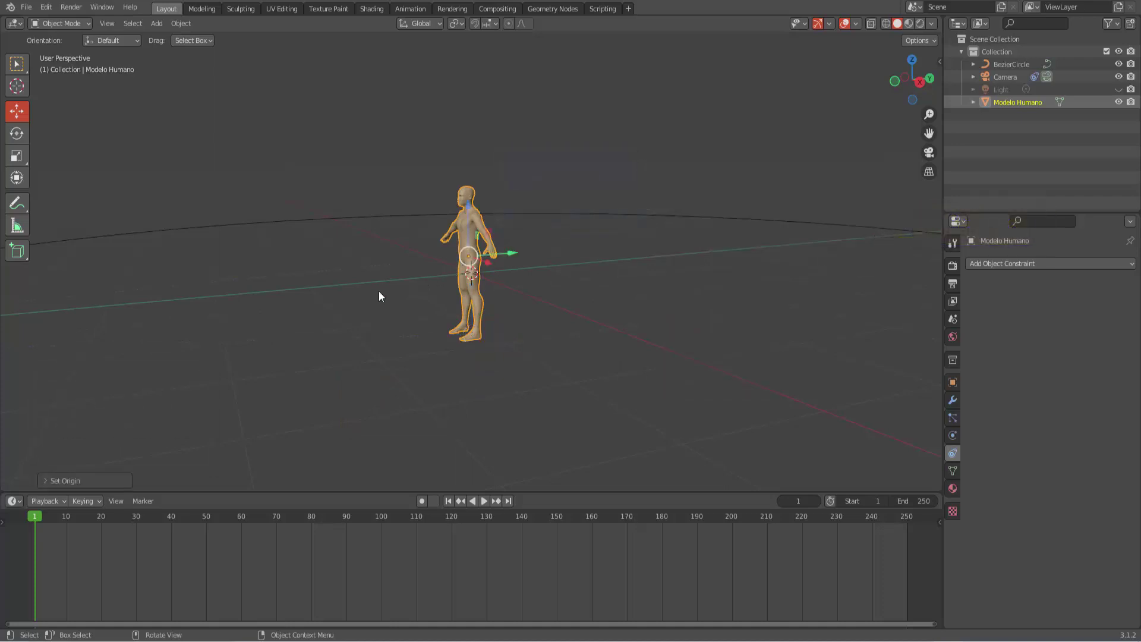
scroll(246, 331, "down", 2)
scroll(147, 339, "down", 2)
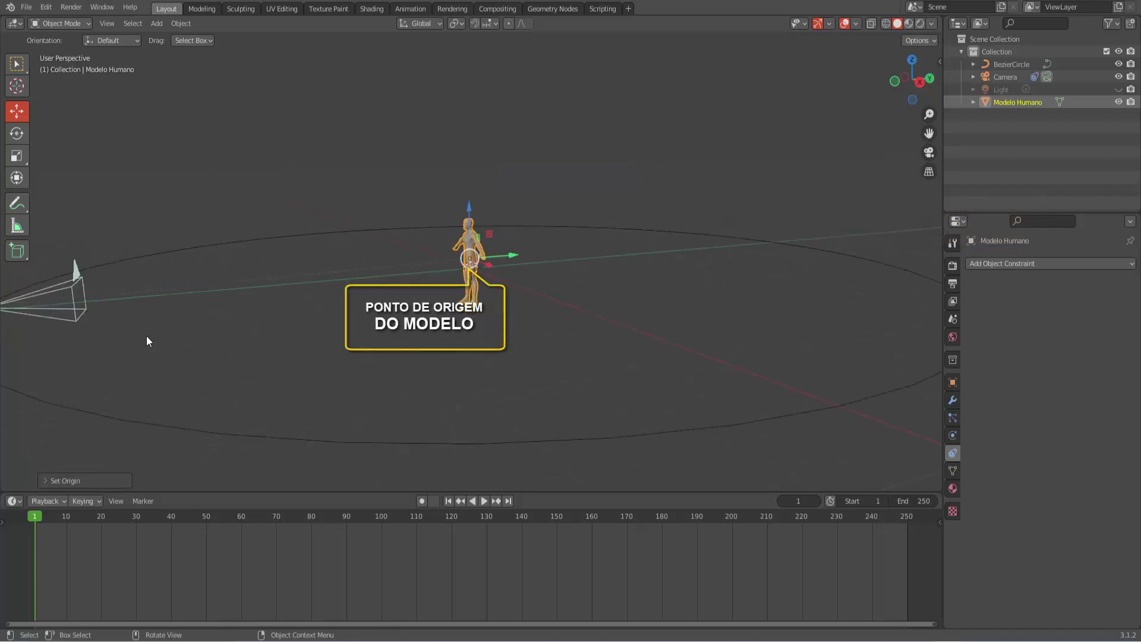
left_click(929, 152)
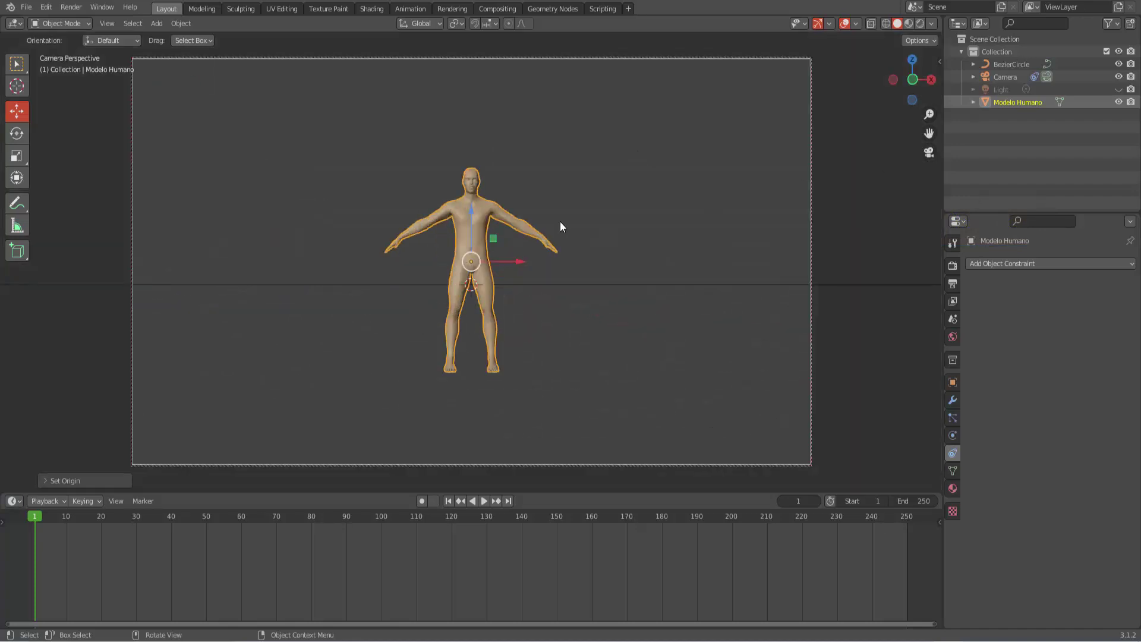
Play the orbit animation, stop at frame 240, and return to the outside view.
left_click(482, 502)
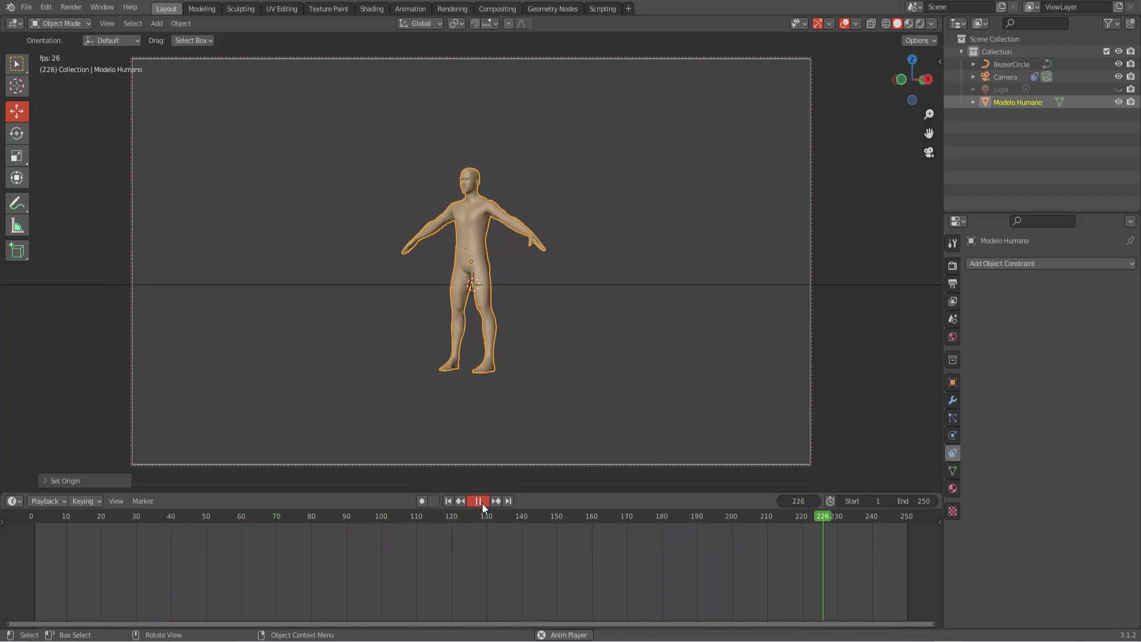
left_click(483, 503)
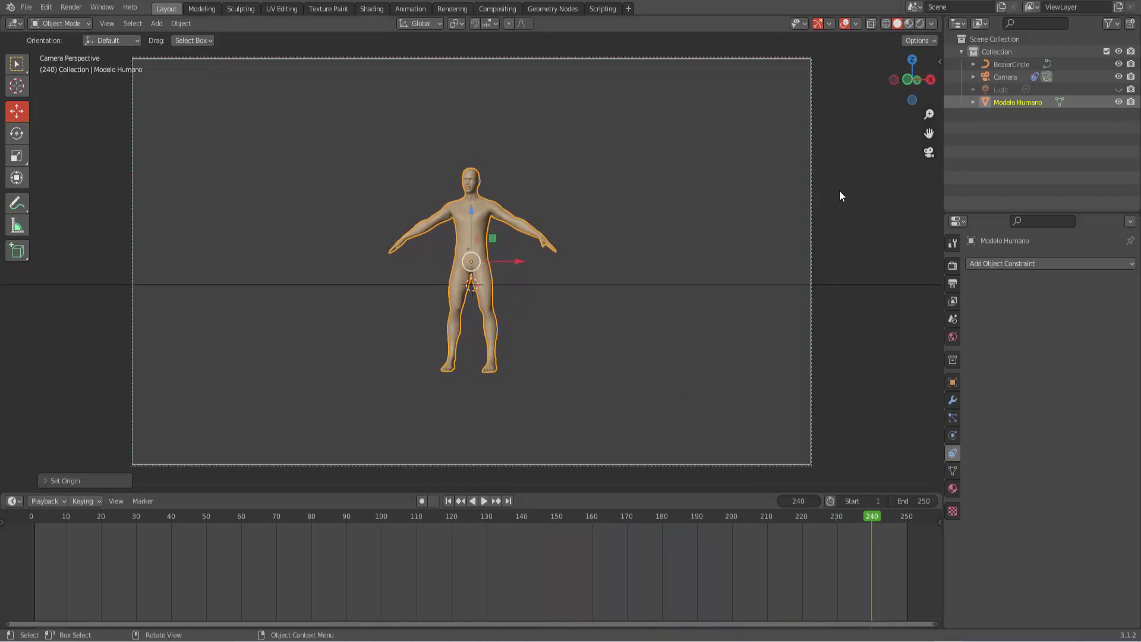
left_click(928, 153)
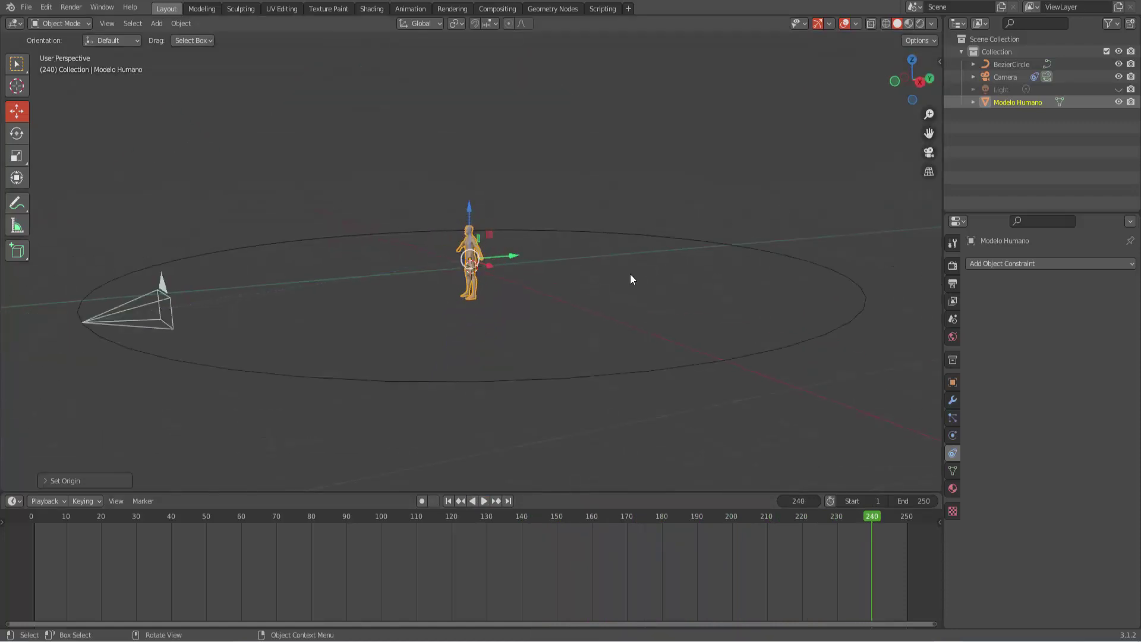